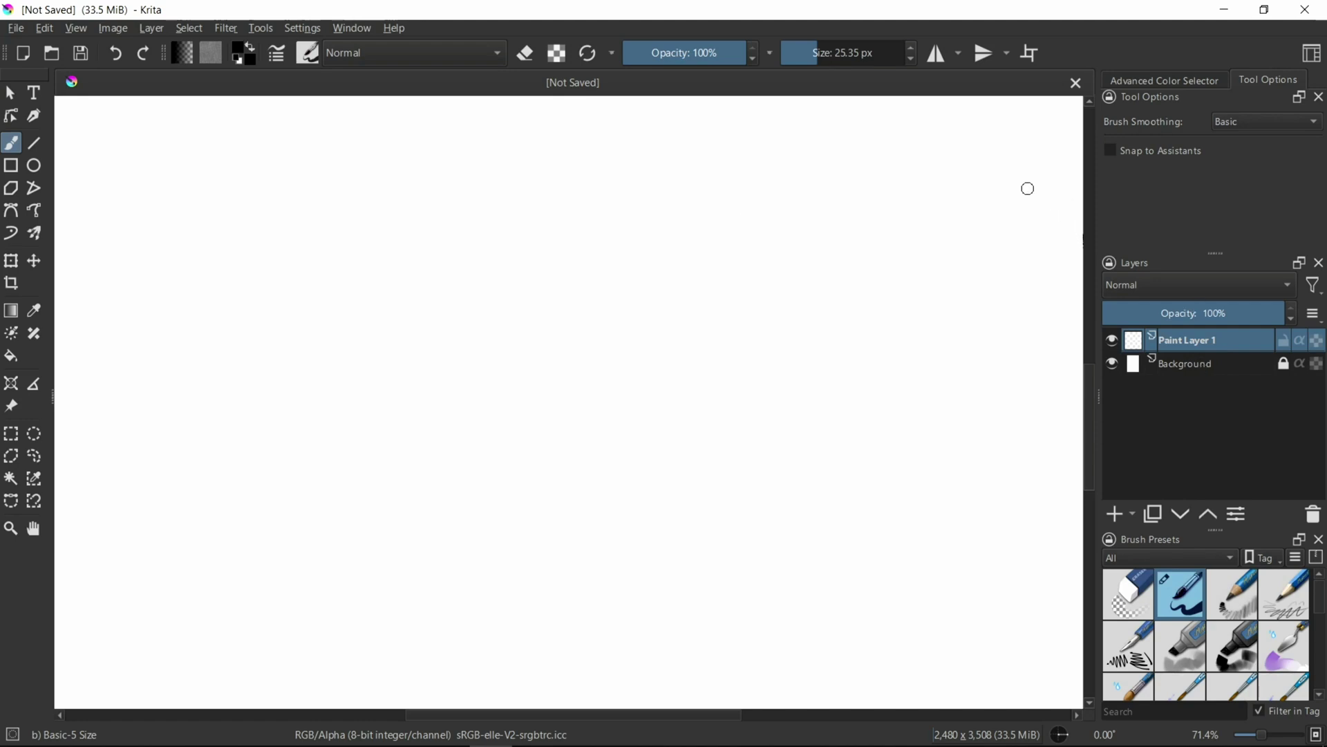
Close the Advanced Color Selector docker so Tool Options sits alone above Layers
click(1168, 83)
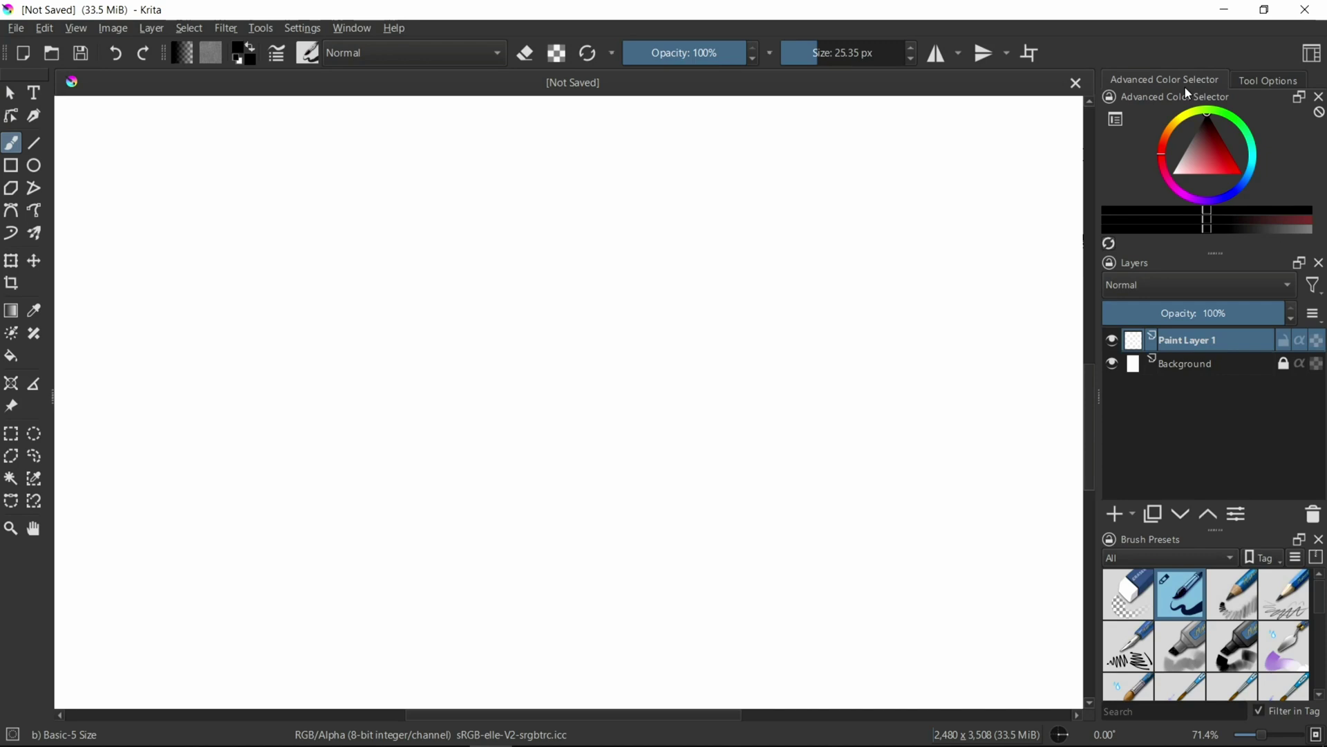
click(1249, 85)
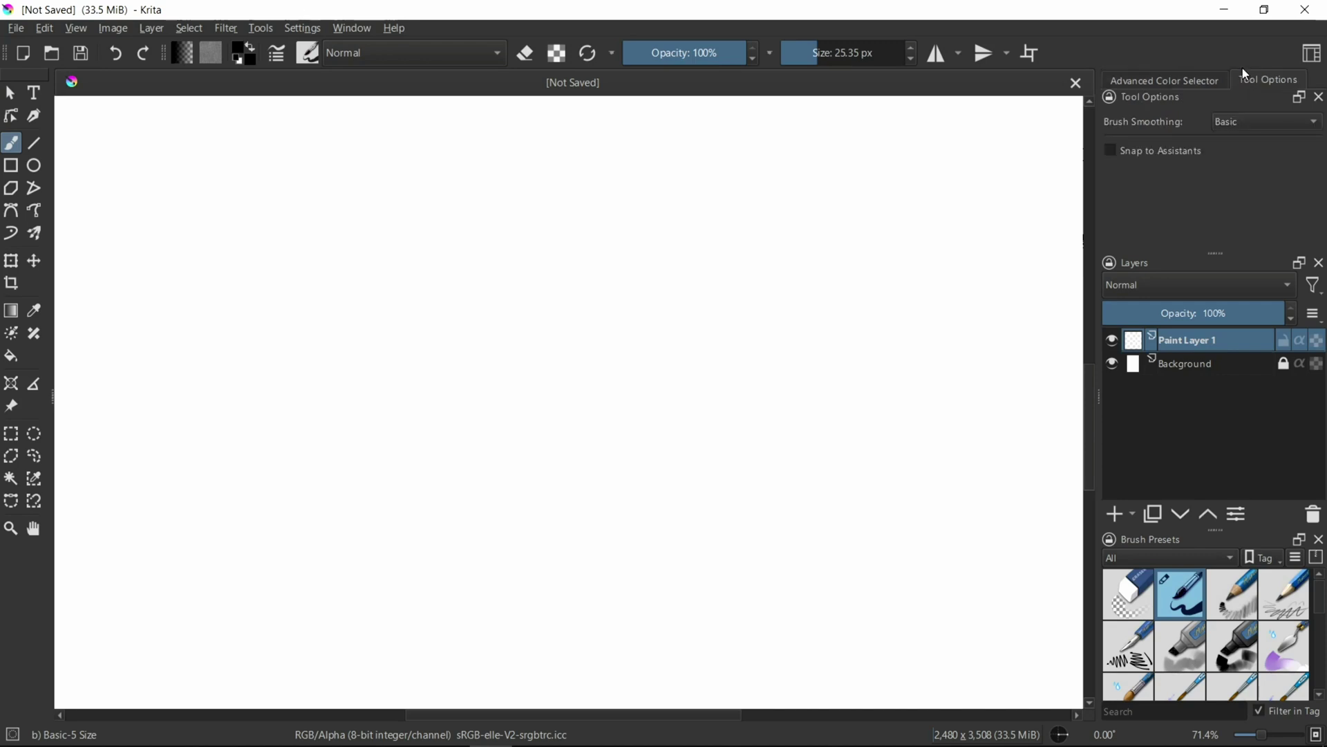
click(1206, 81)
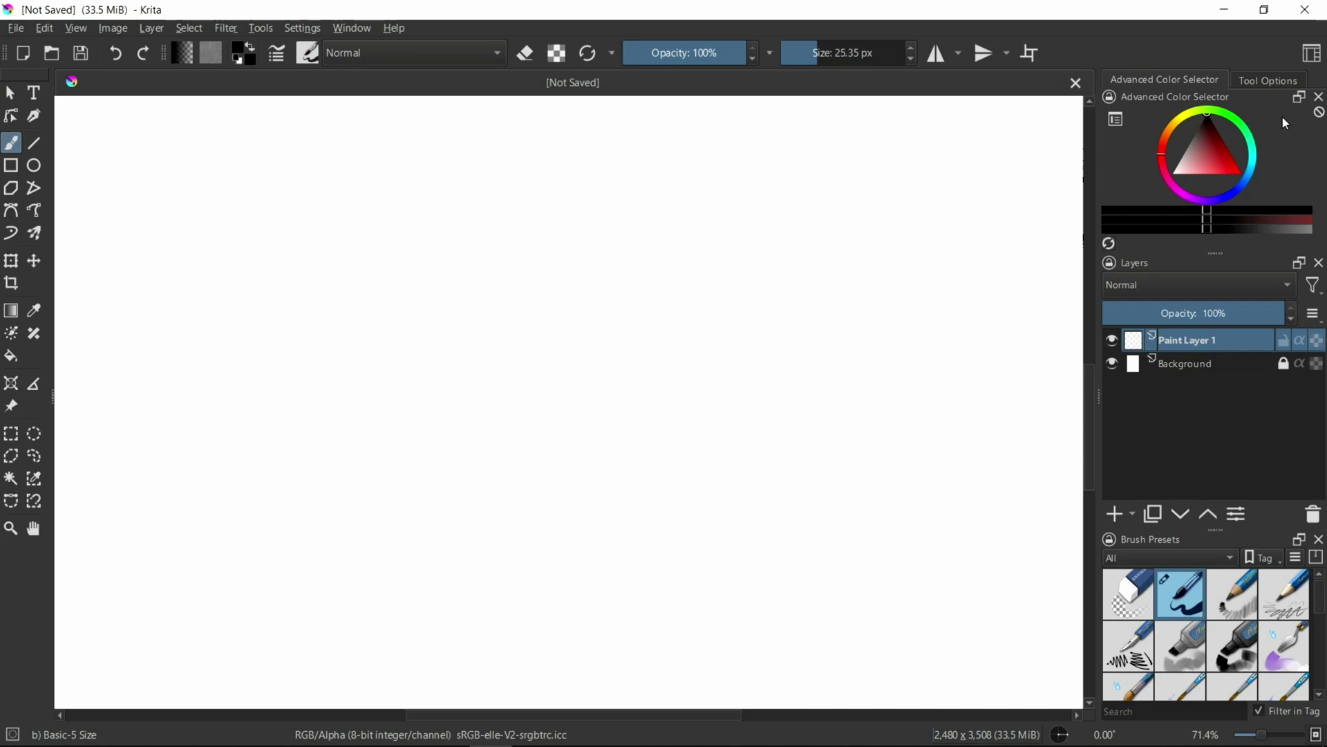
click(1318, 96)
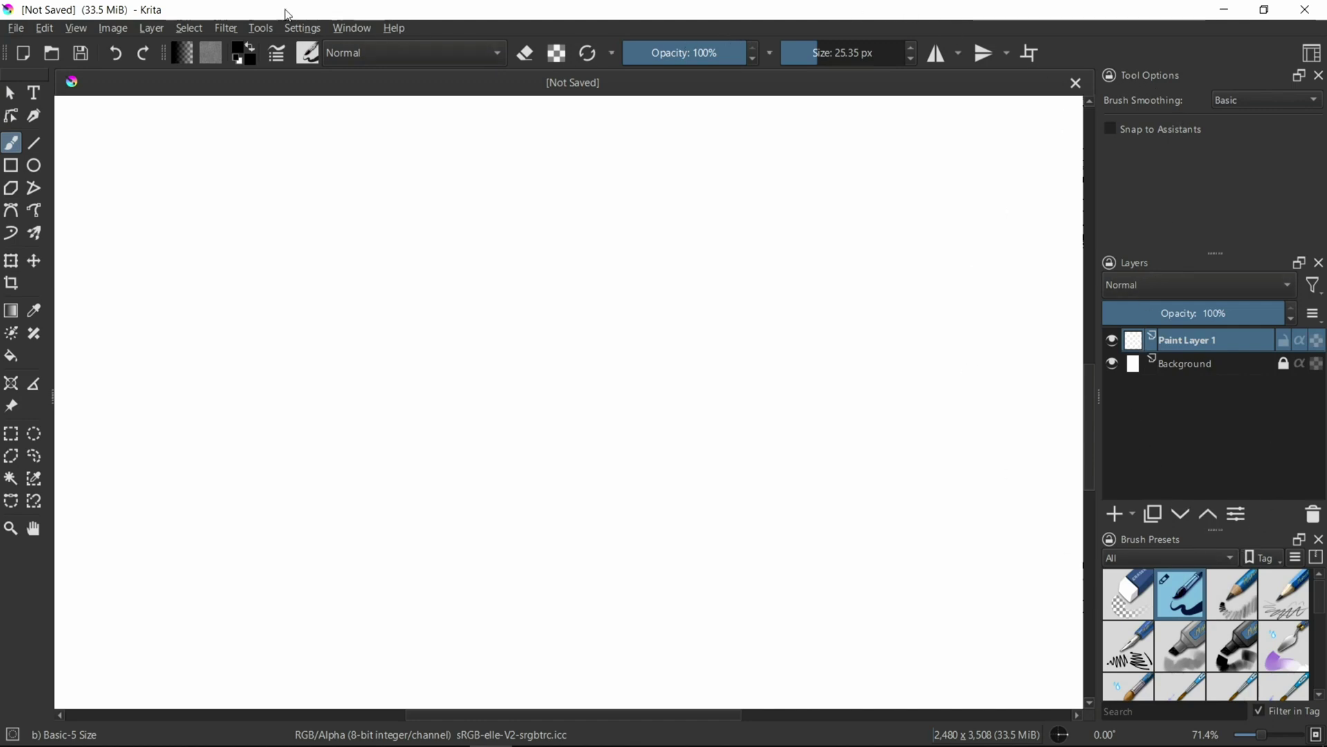
Re-add the Advanced Color Selector docker from Settings > Dockers
click(300, 27)
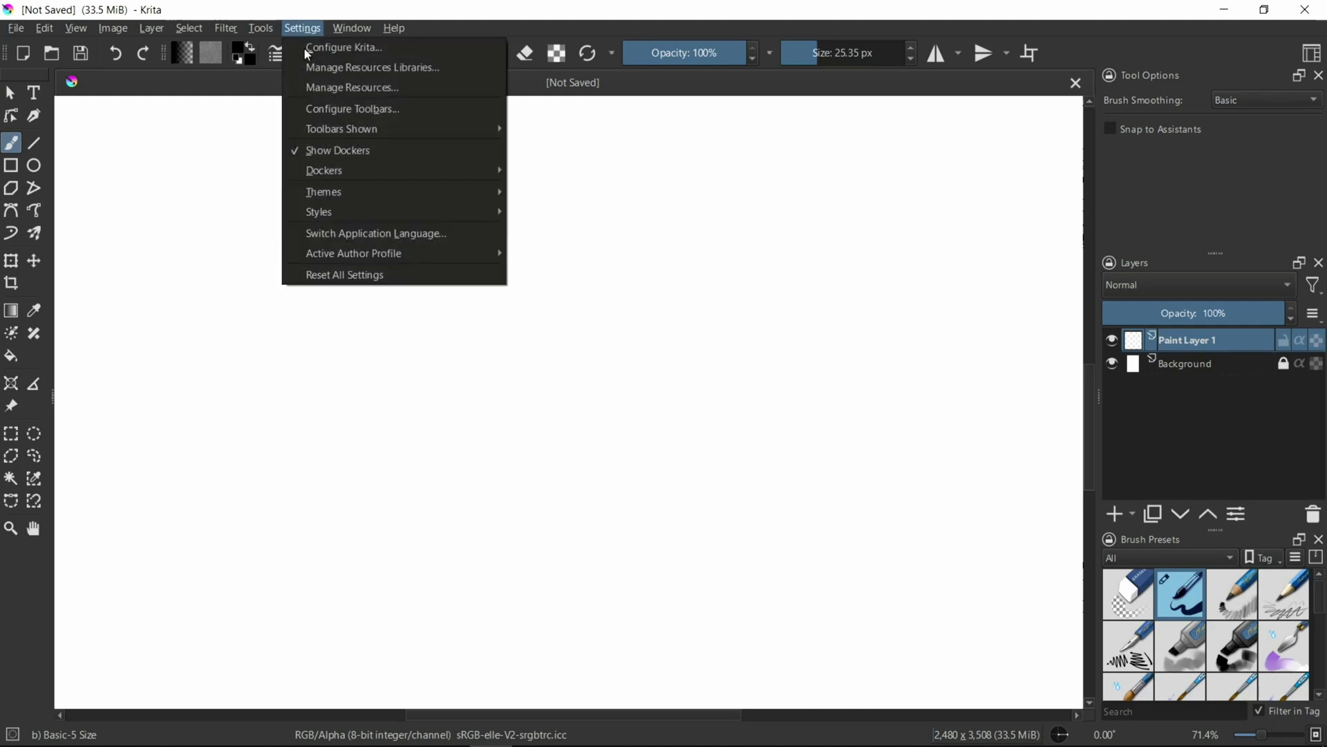
mouse_move(325, 170)
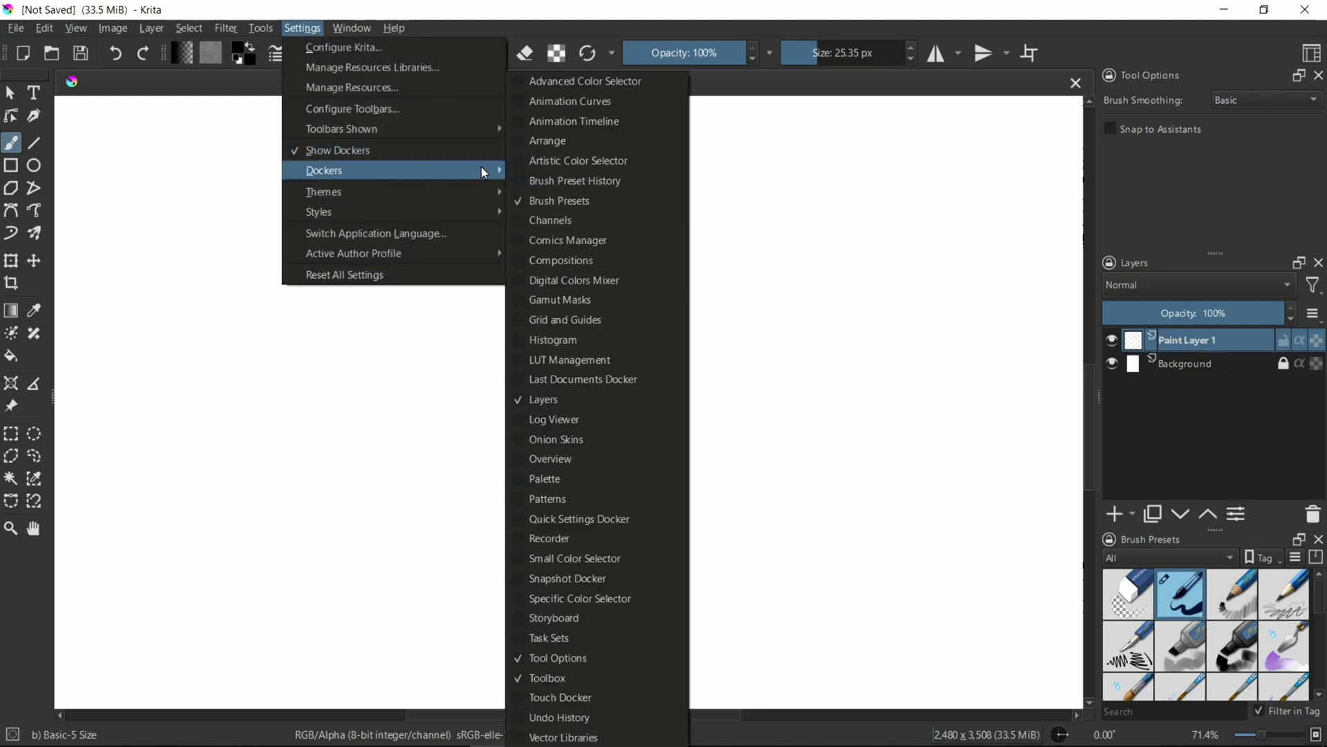
click(524, 81)
click(1168, 80)
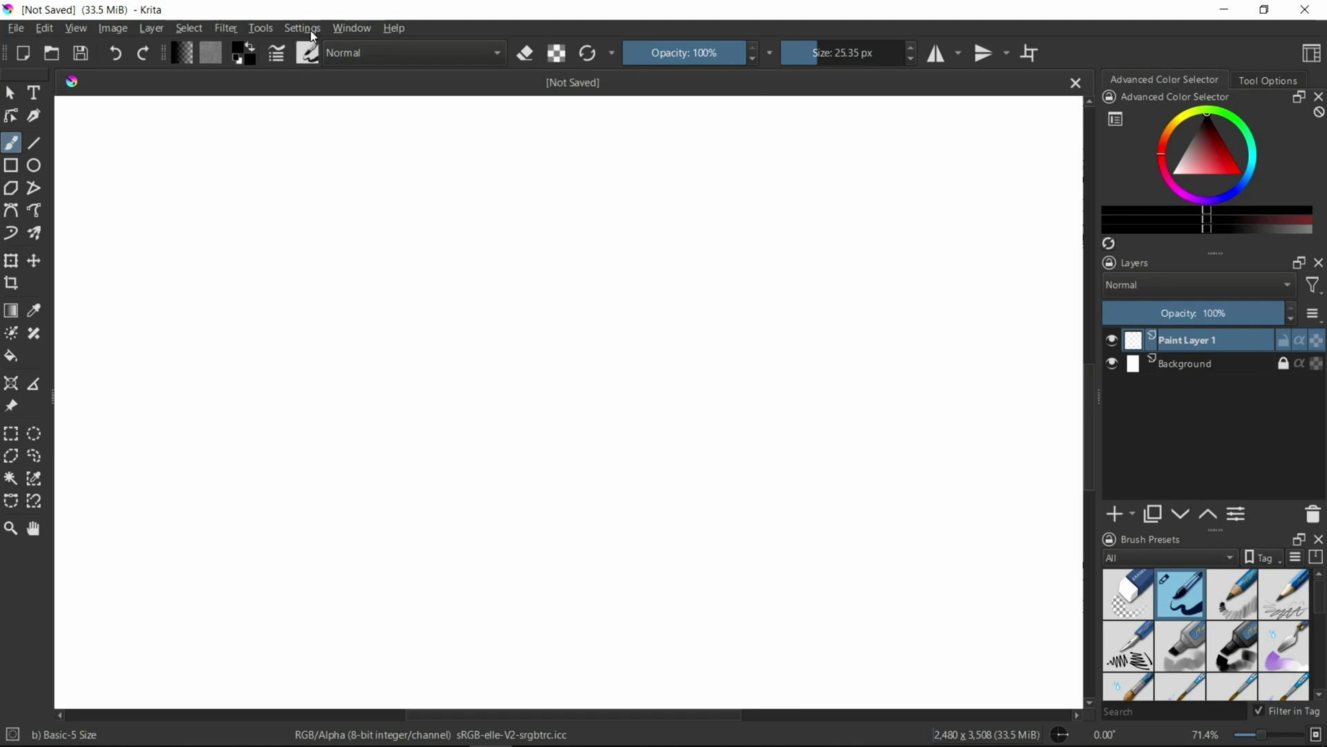
Close the Tool Options and Brush Presets dockers, leaving the colour wheel above Layers
click(1287, 82)
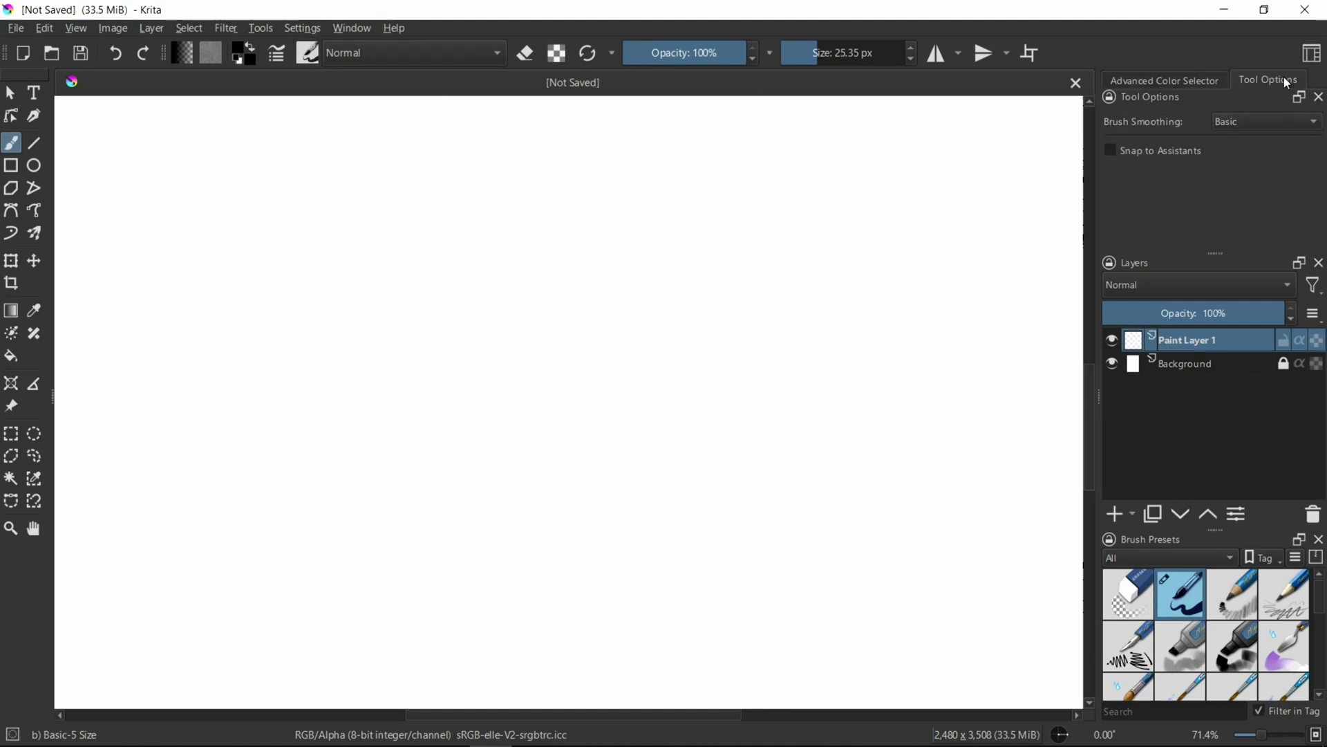
click(1319, 96)
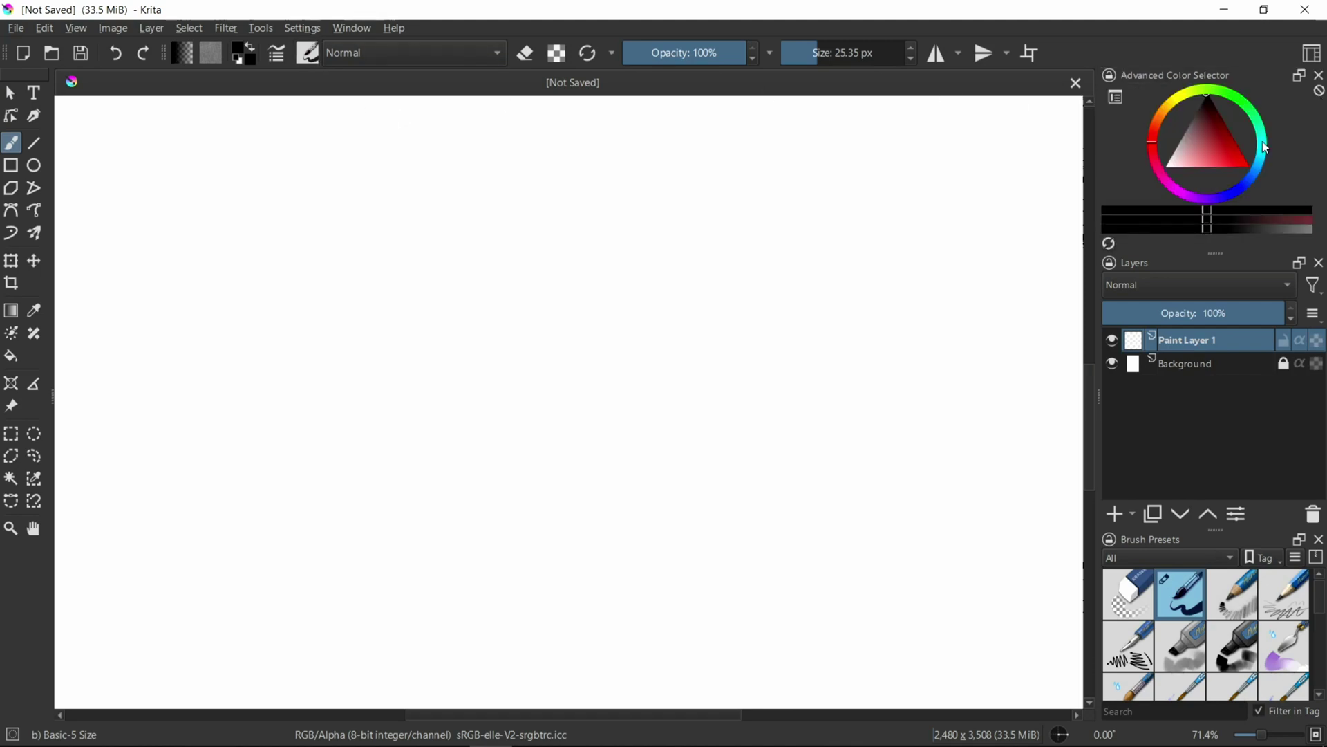
click(1319, 539)
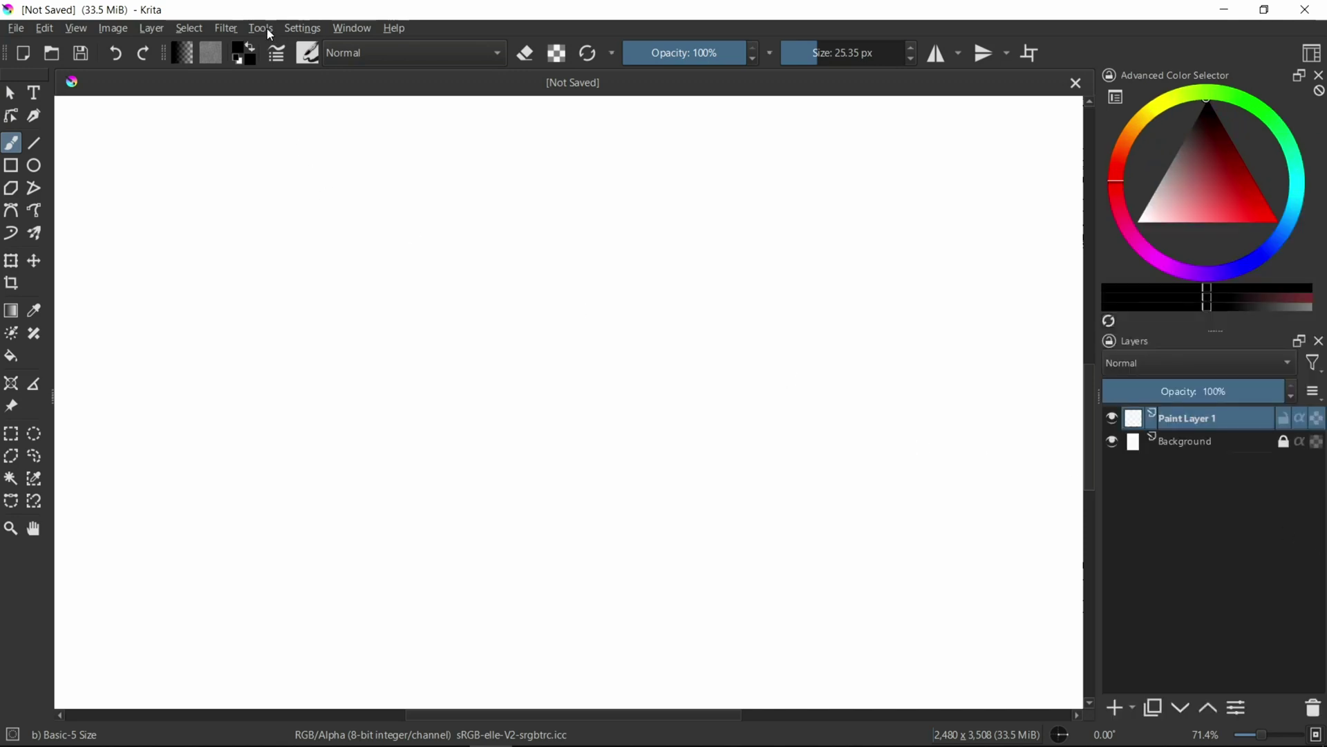
click(299, 29)
mouse_move(392, 170)
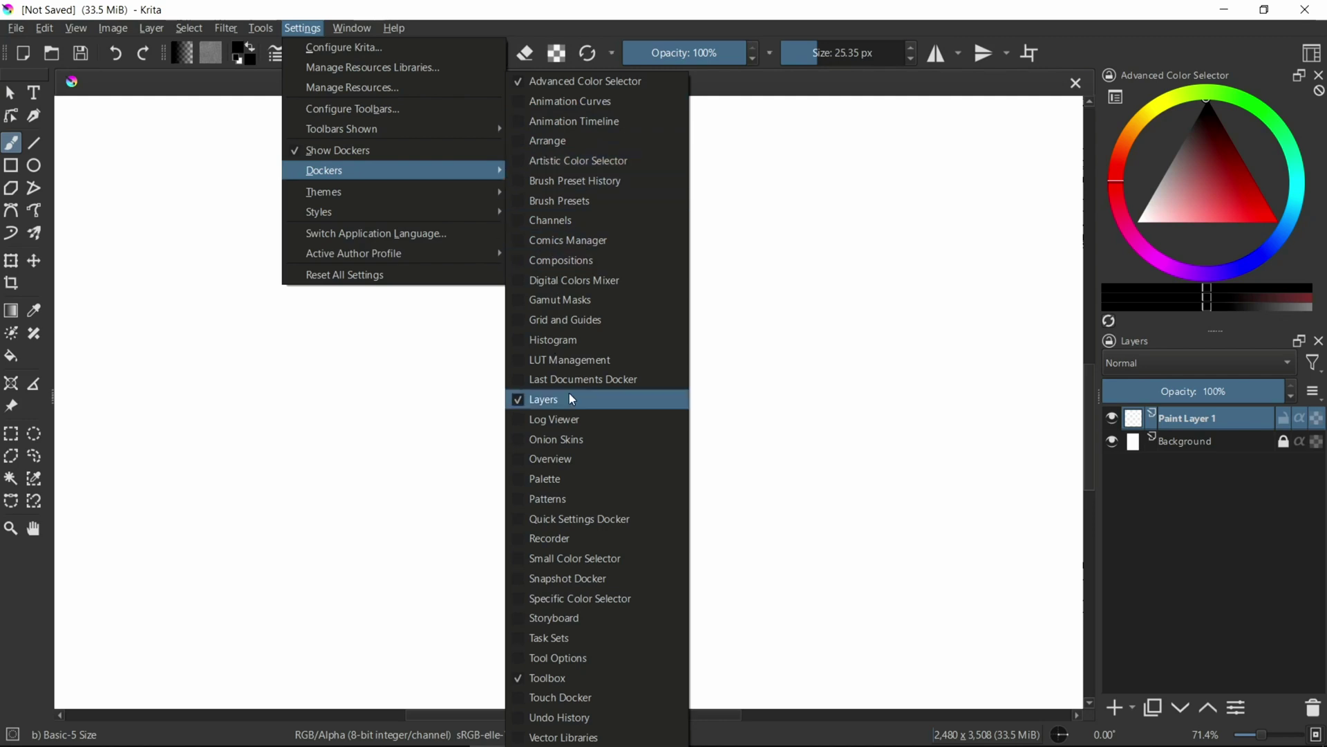
Restore the Tool Options and Brush Presets dockers beside Layers
click(574, 657)
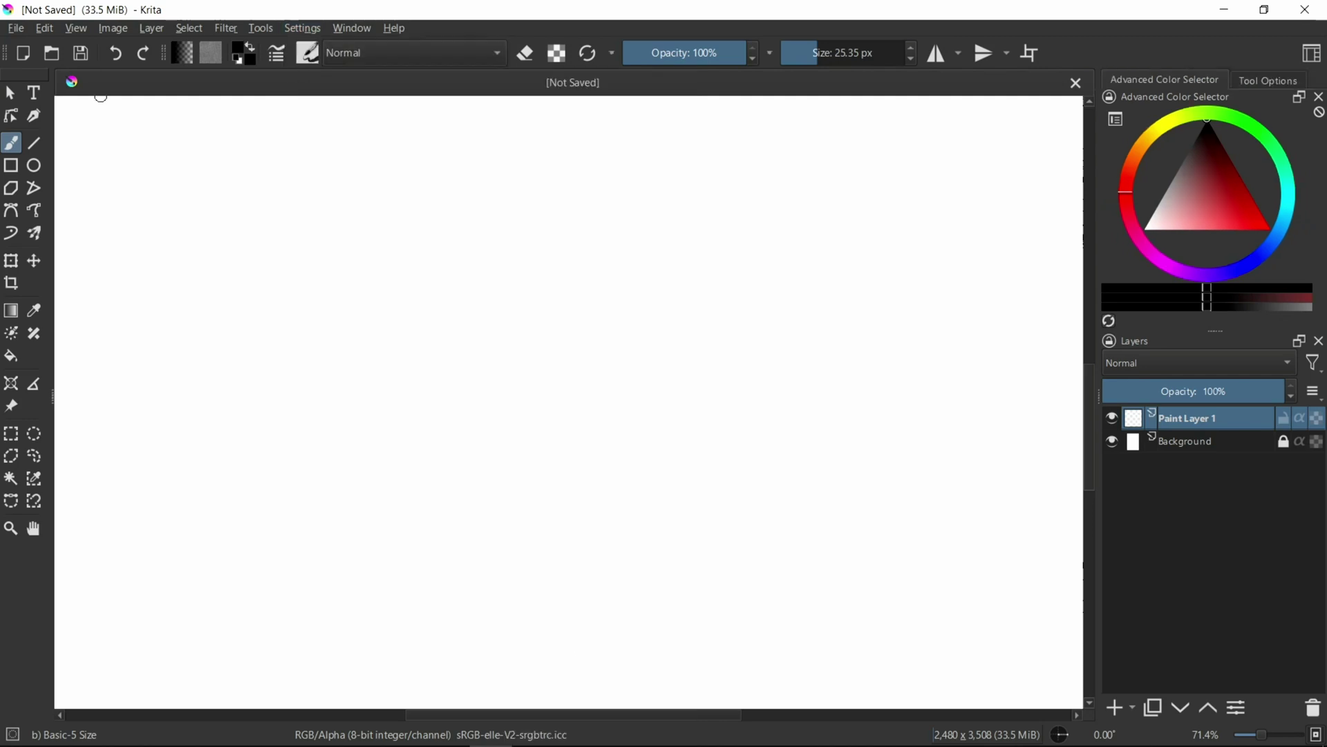
click(1262, 92)
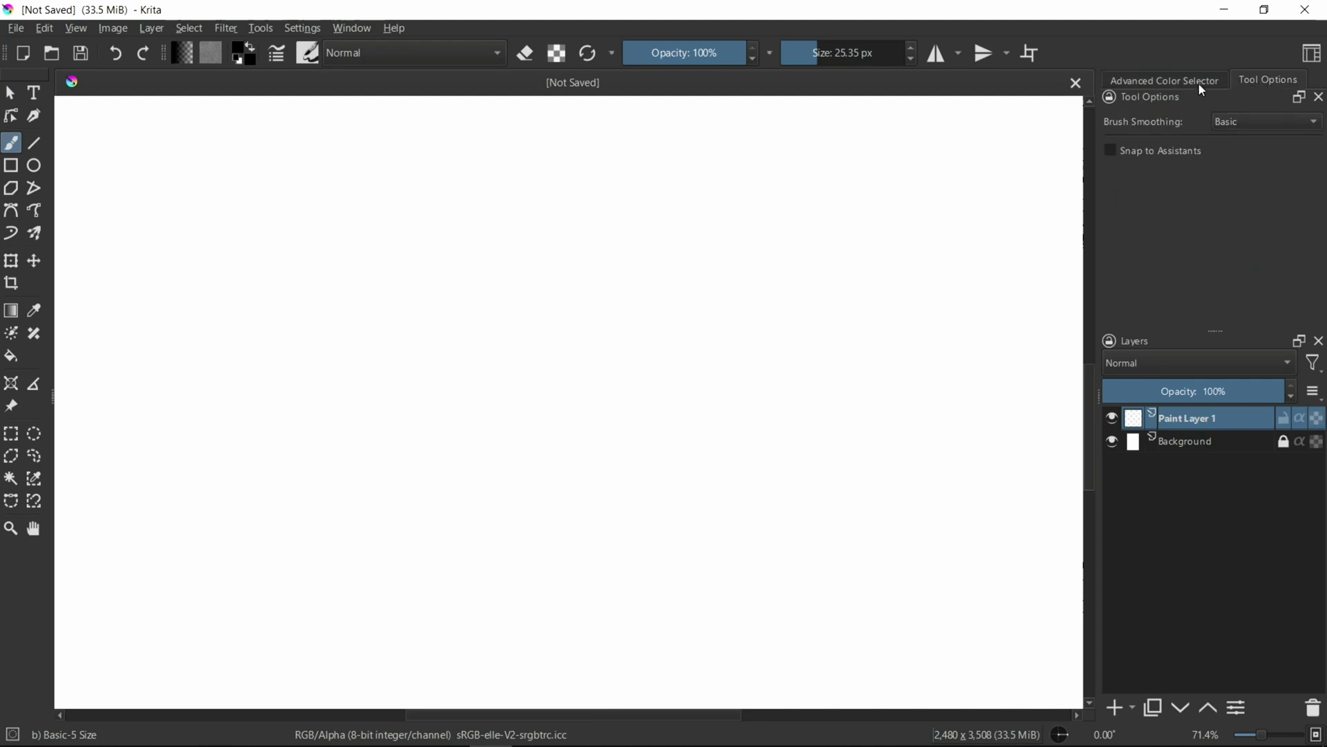
click(301, 29)
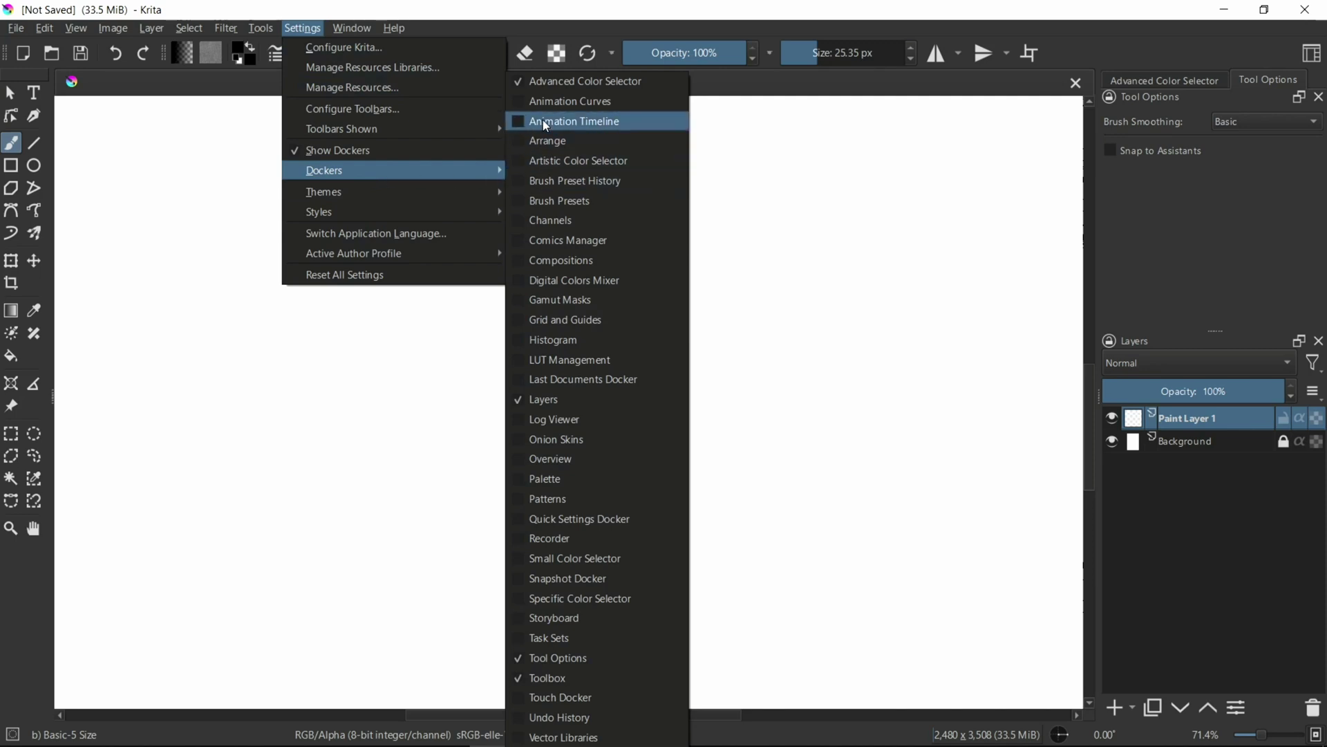
click(562, 203)
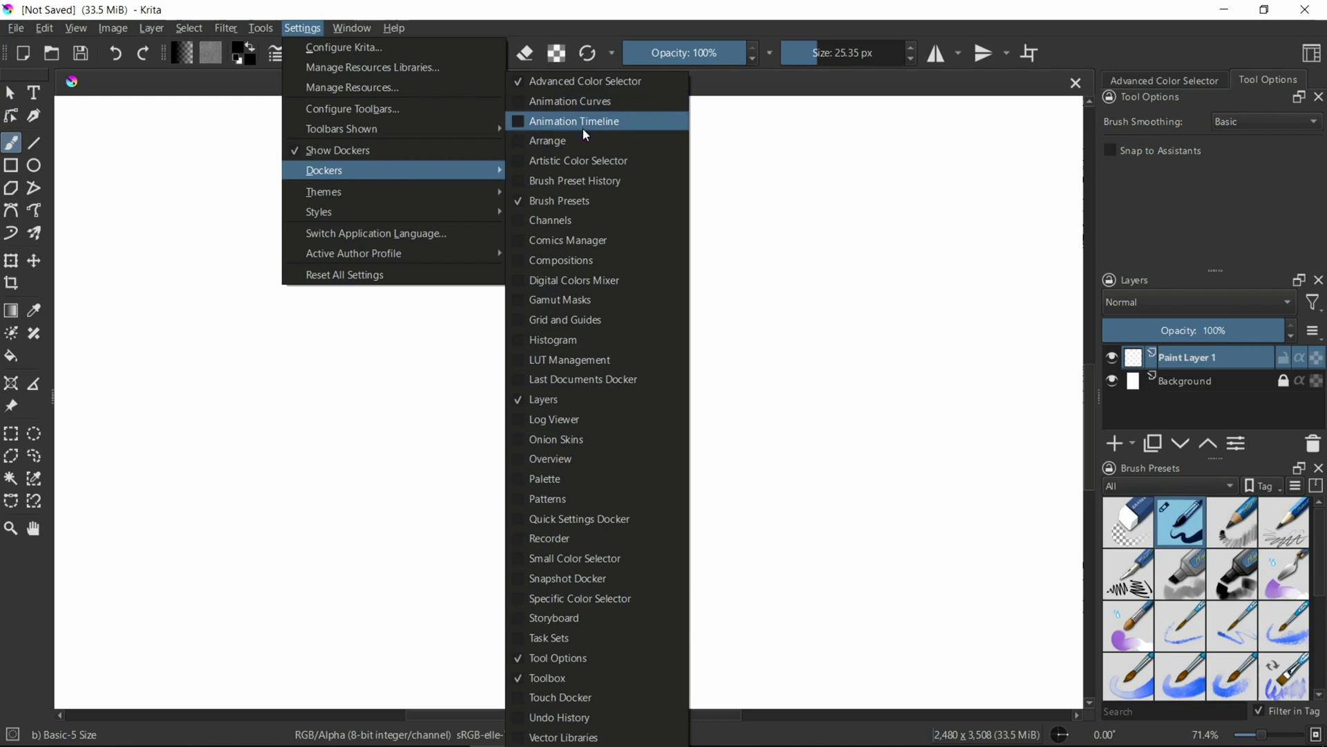
click(728, 163)
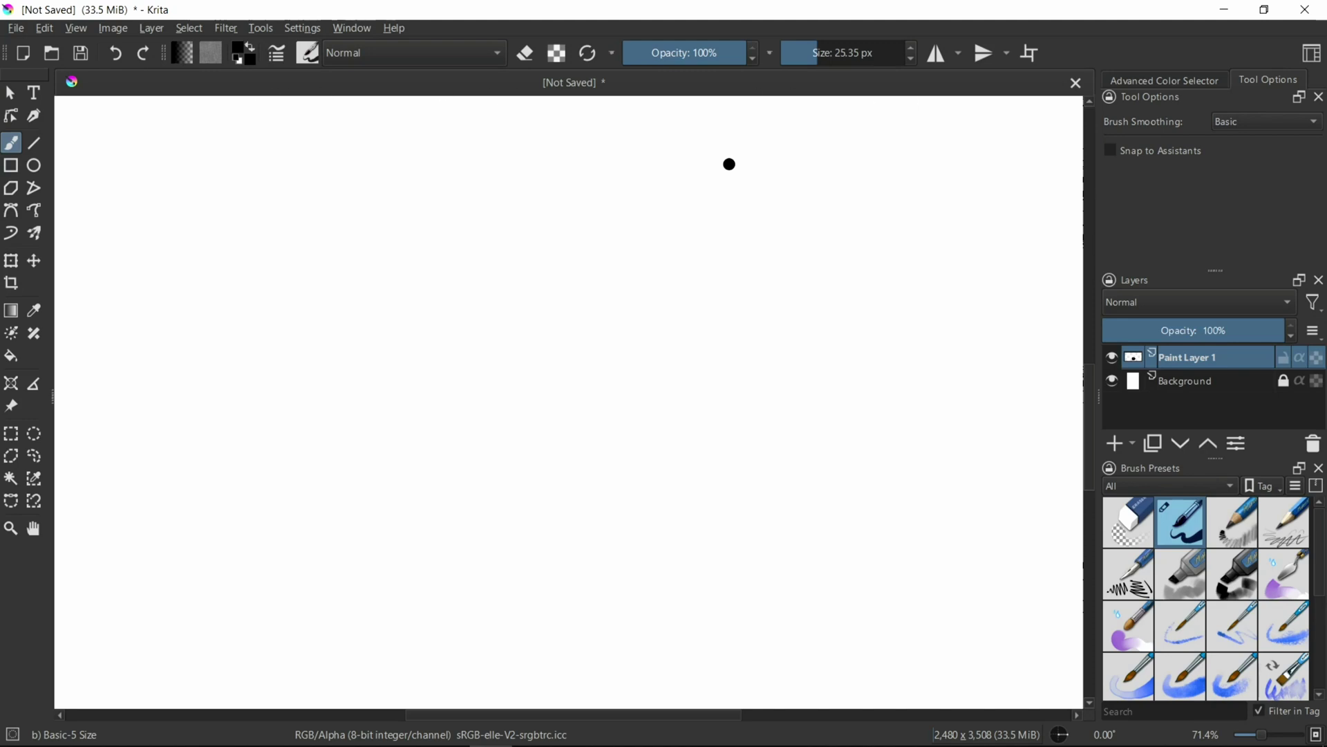
Reset all Krita settings, confirming the settings-file clear and the reset notice
click(1195, 82)
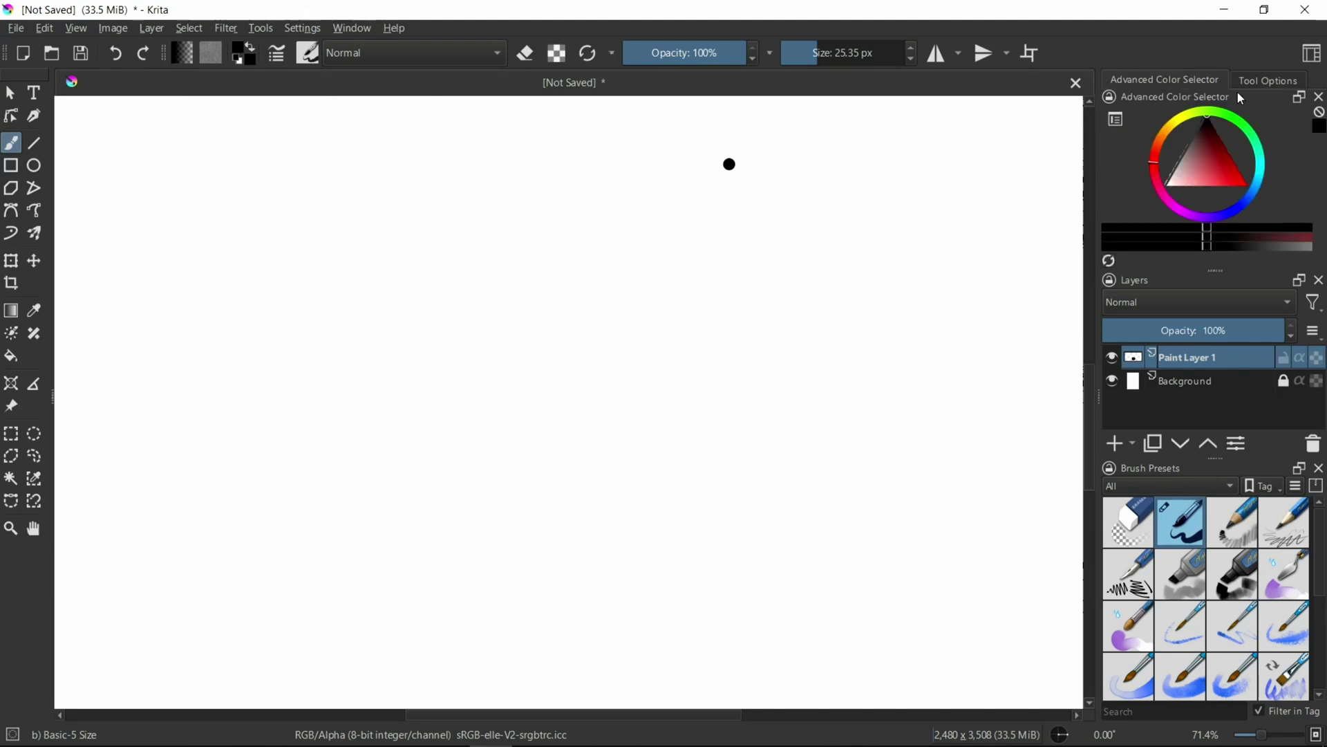
click(302, 31)
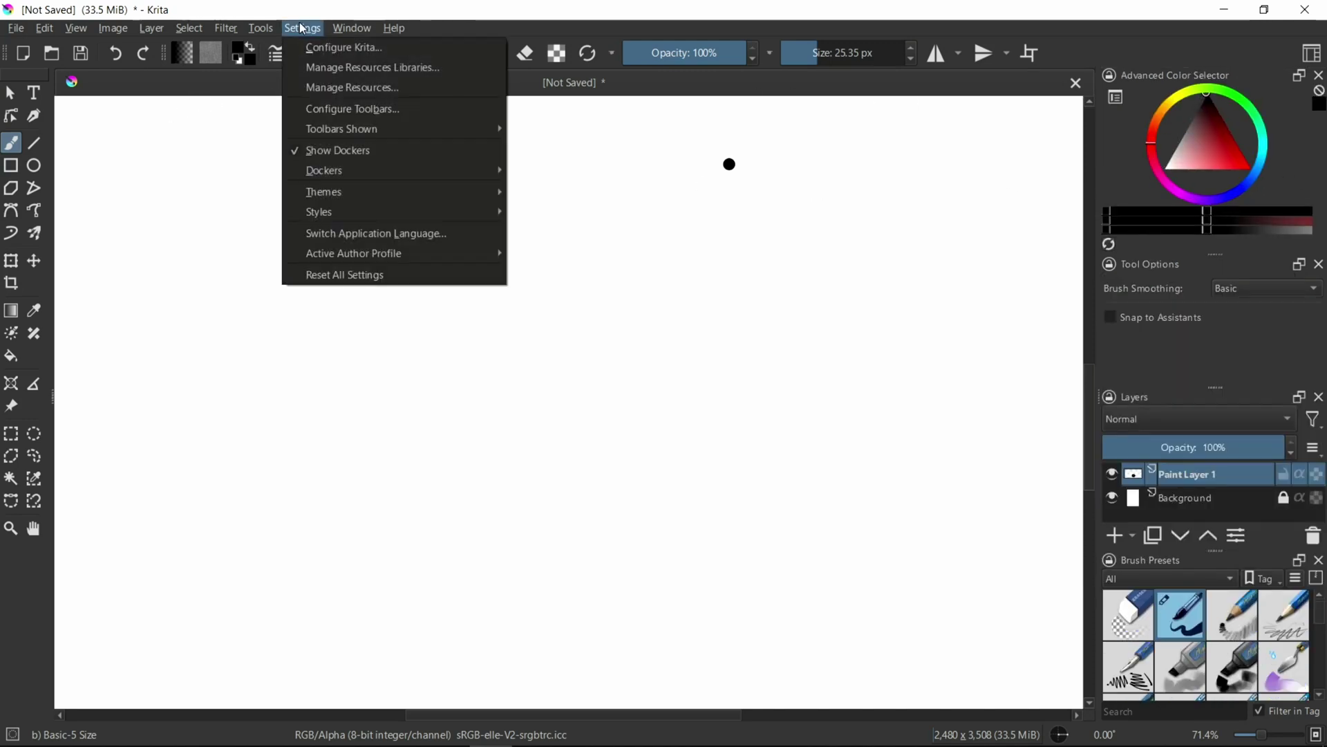
click(320, 284)
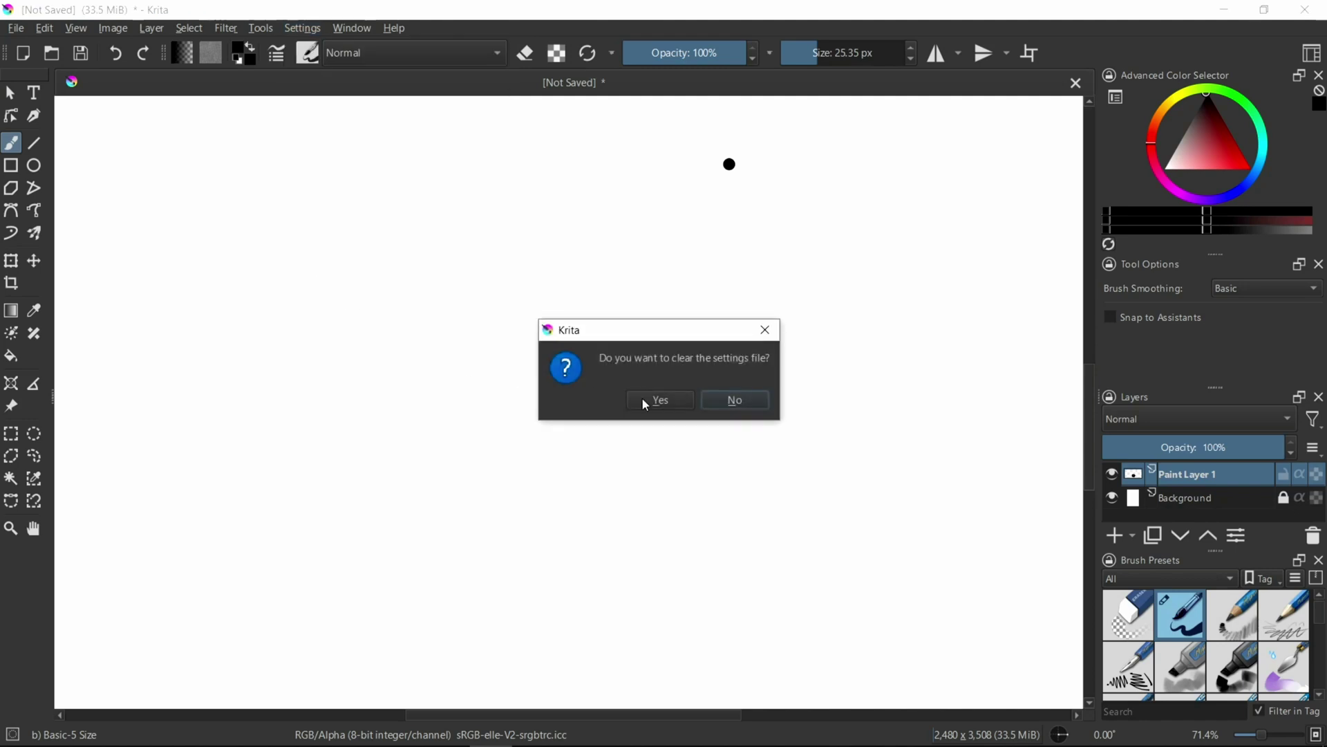
click(646, 403)
click(818, 424)
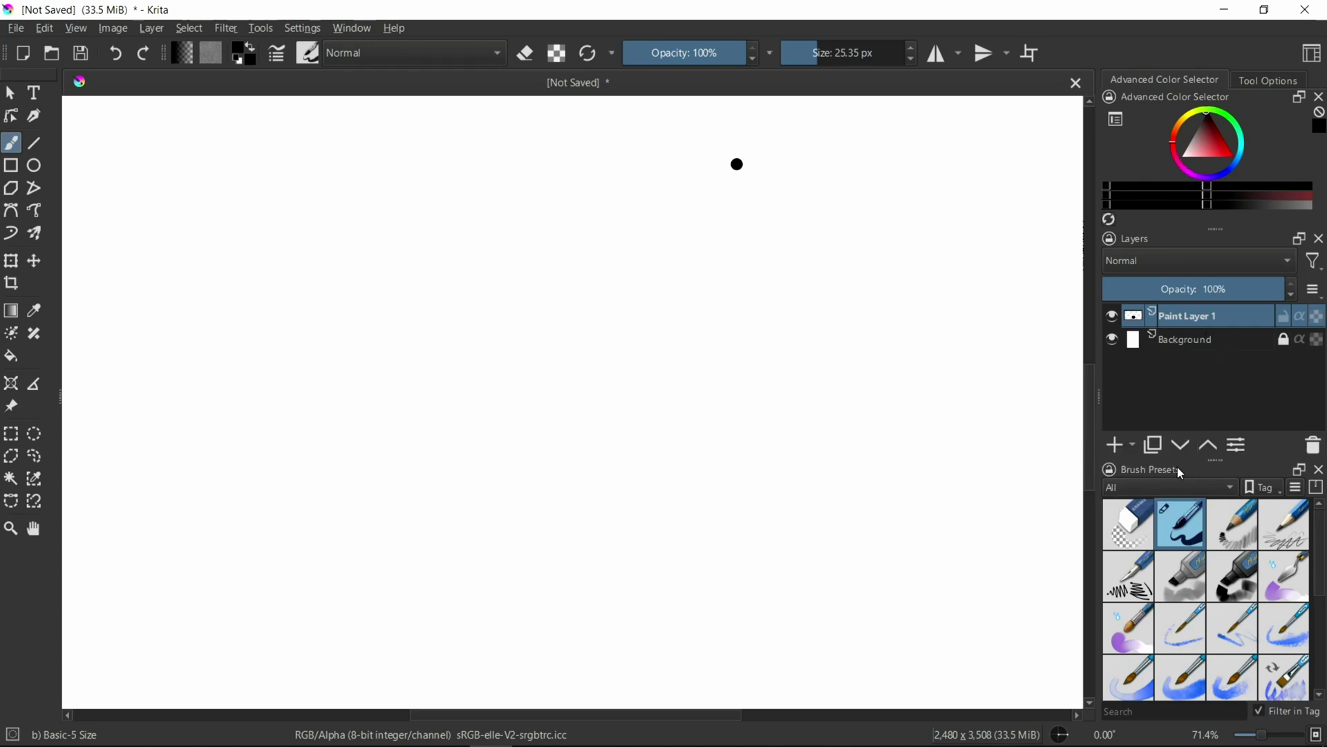
Scroll down through the Brush Presets docker's brush list
mouse_move(1322, 580)
mouse_down()
mouse_move(1323, 674)
mouse_move(1322, 563)
mouse_up()
mouse_move(1324, 563)
mouse_down()
mouse_move(1325, 674)
mouse_move(1321, 557)
mouse_up()
mouse_move(1322, 557)
mouse_down()
mouse_move(1324, 596)
mouse_move(1325, 553)
mouse_up()
scroll(1282, 555, down, 1)
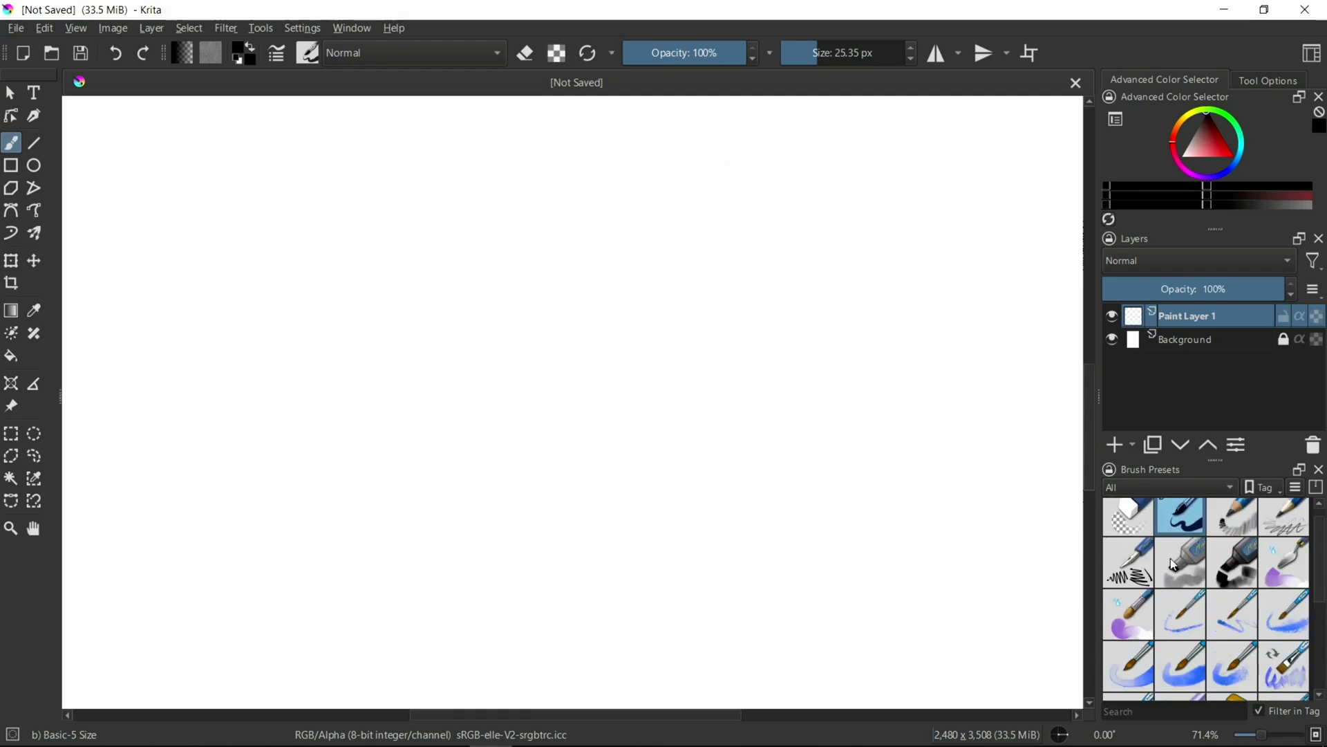
Open Manage Resource Libraries and inspect the RGBA, SeExpr and Krita 4 default bundles
click(313, 29)
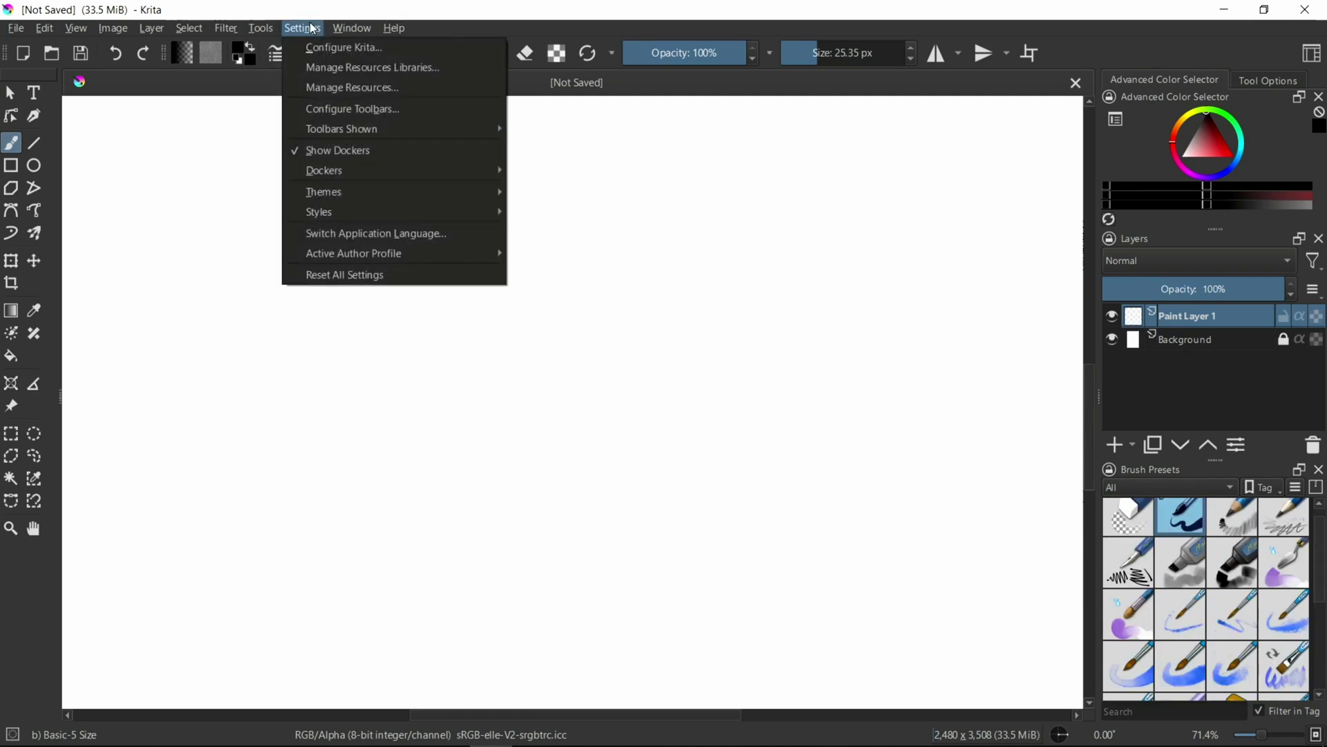
click(320, 62)
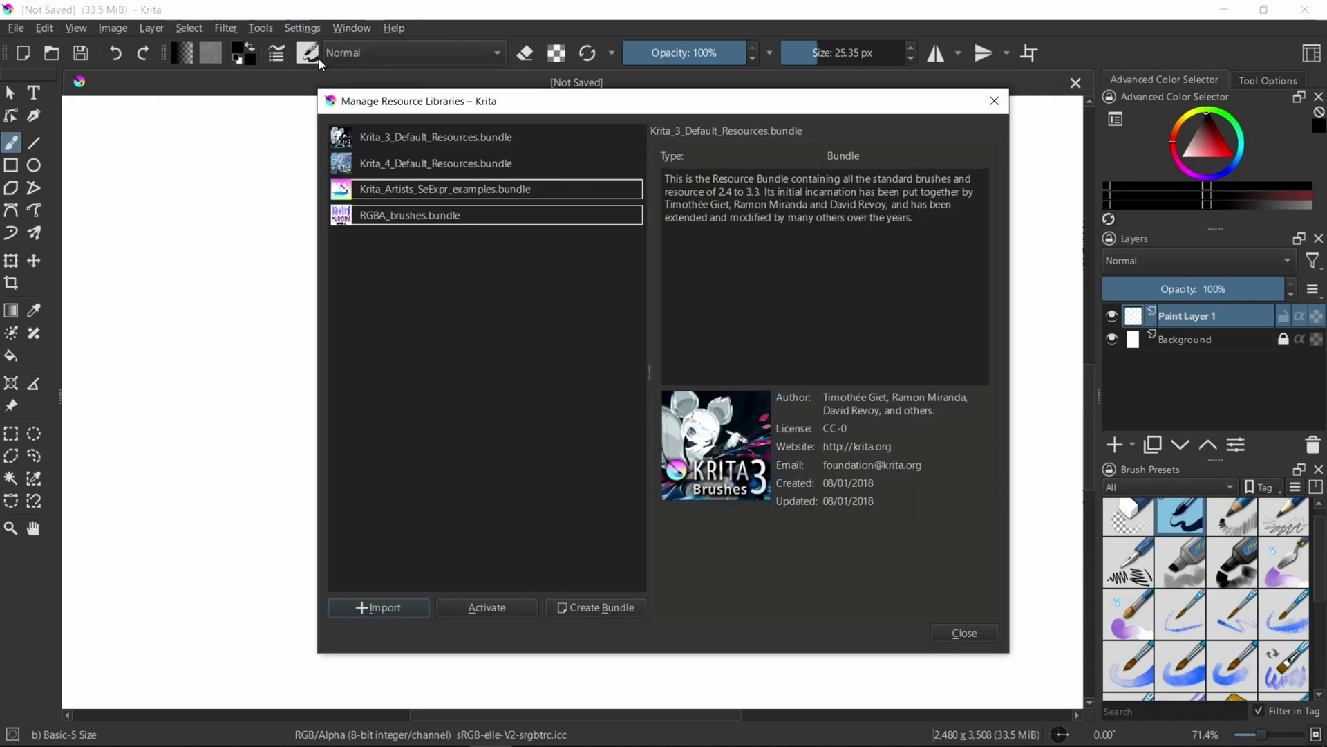
click(493, 216)
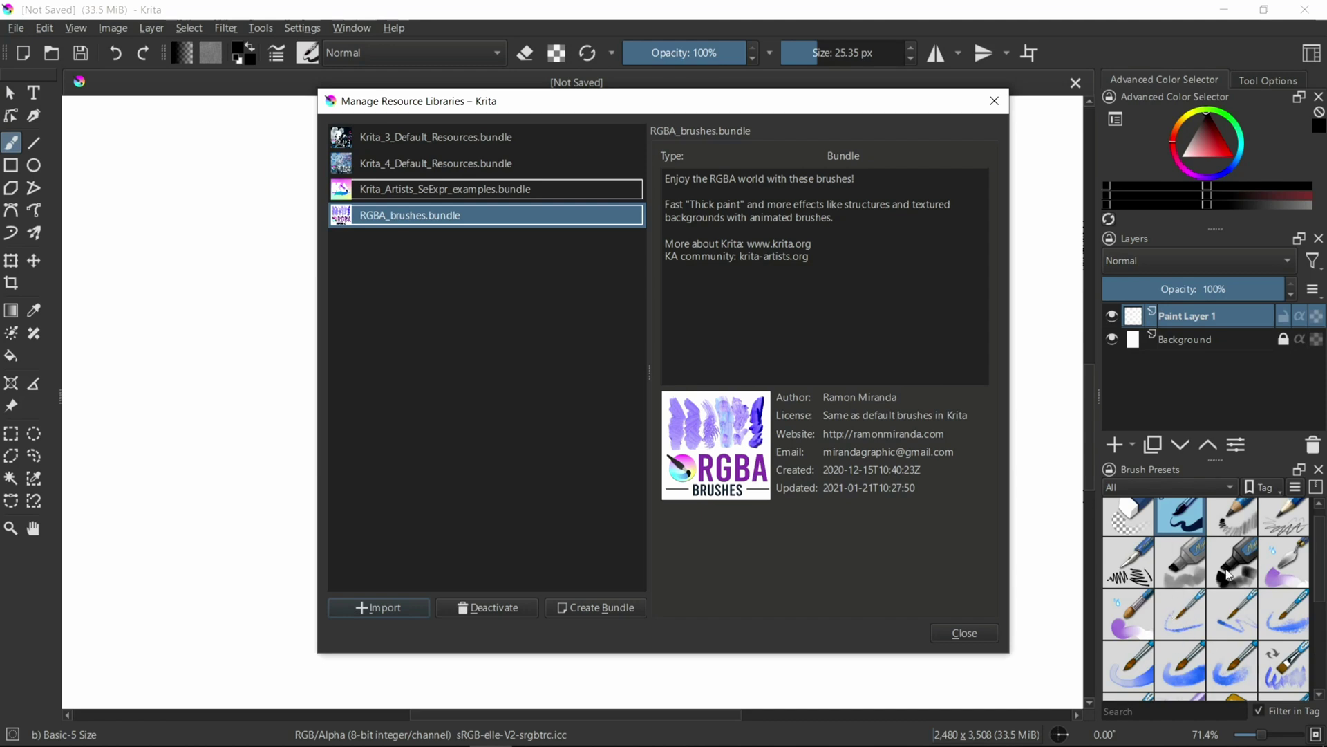
click(424, 191)
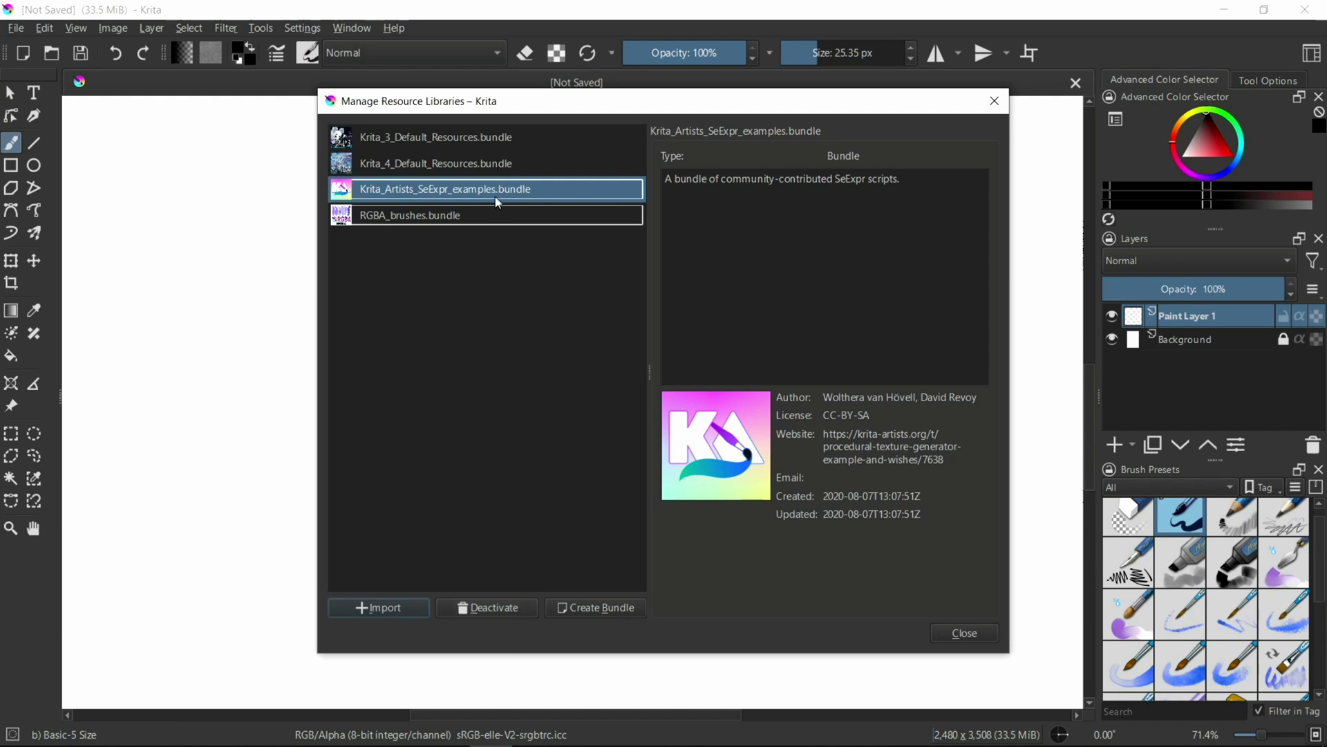
click(494, 163)
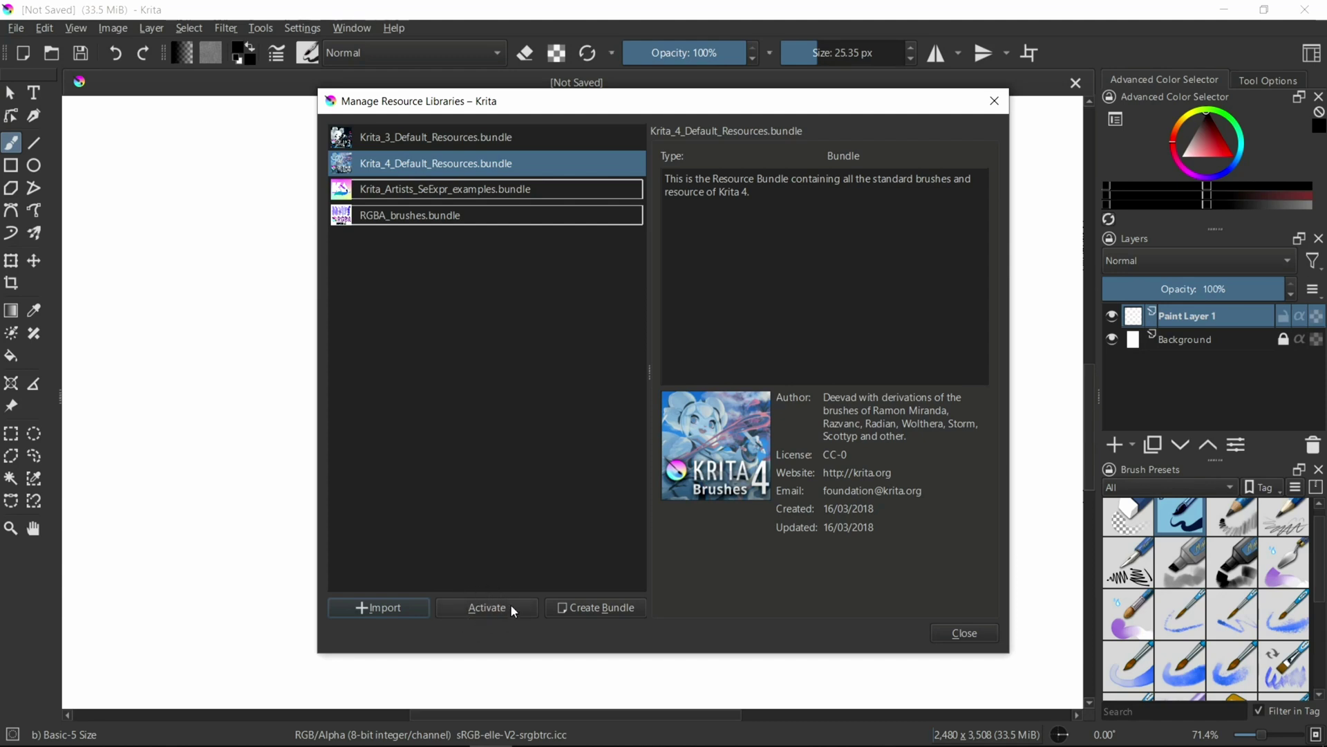
Activate the Krita_4 and Krita_3 default resource bundles and close the manager
click(491, 605)
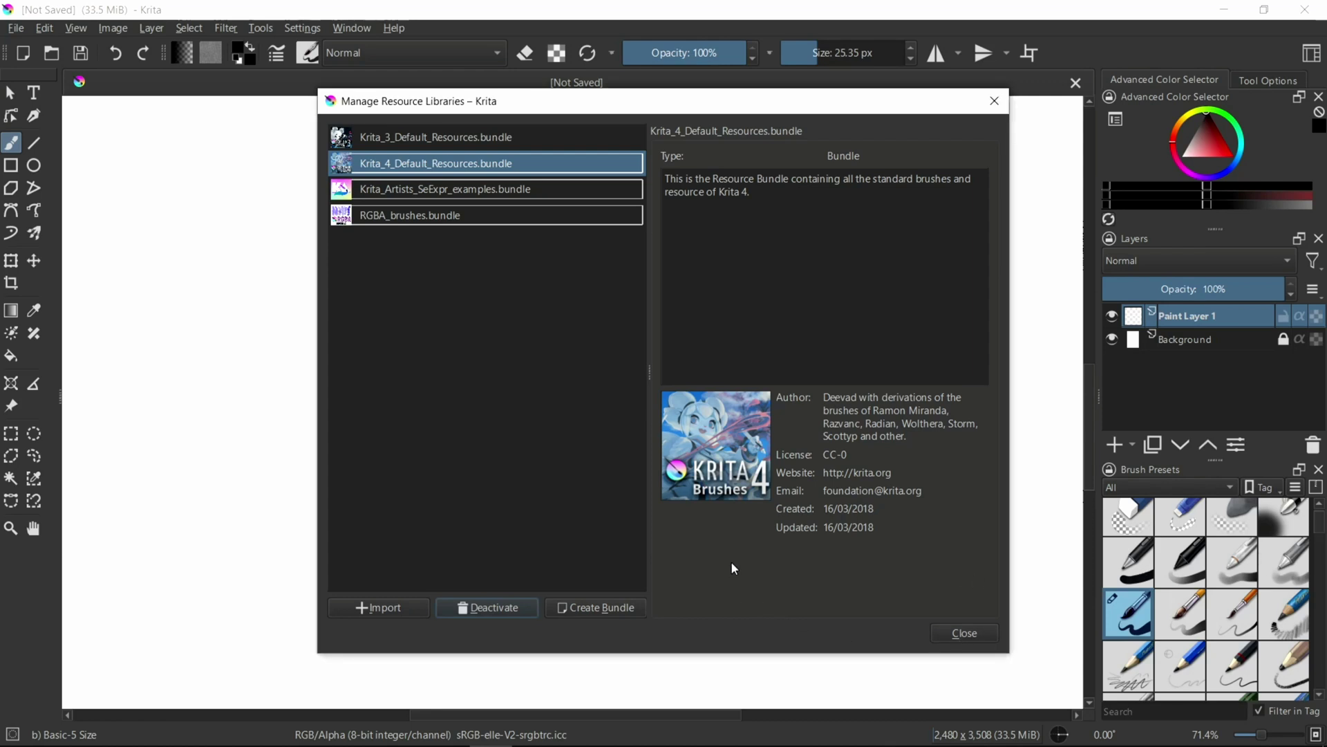
click(456, 142)
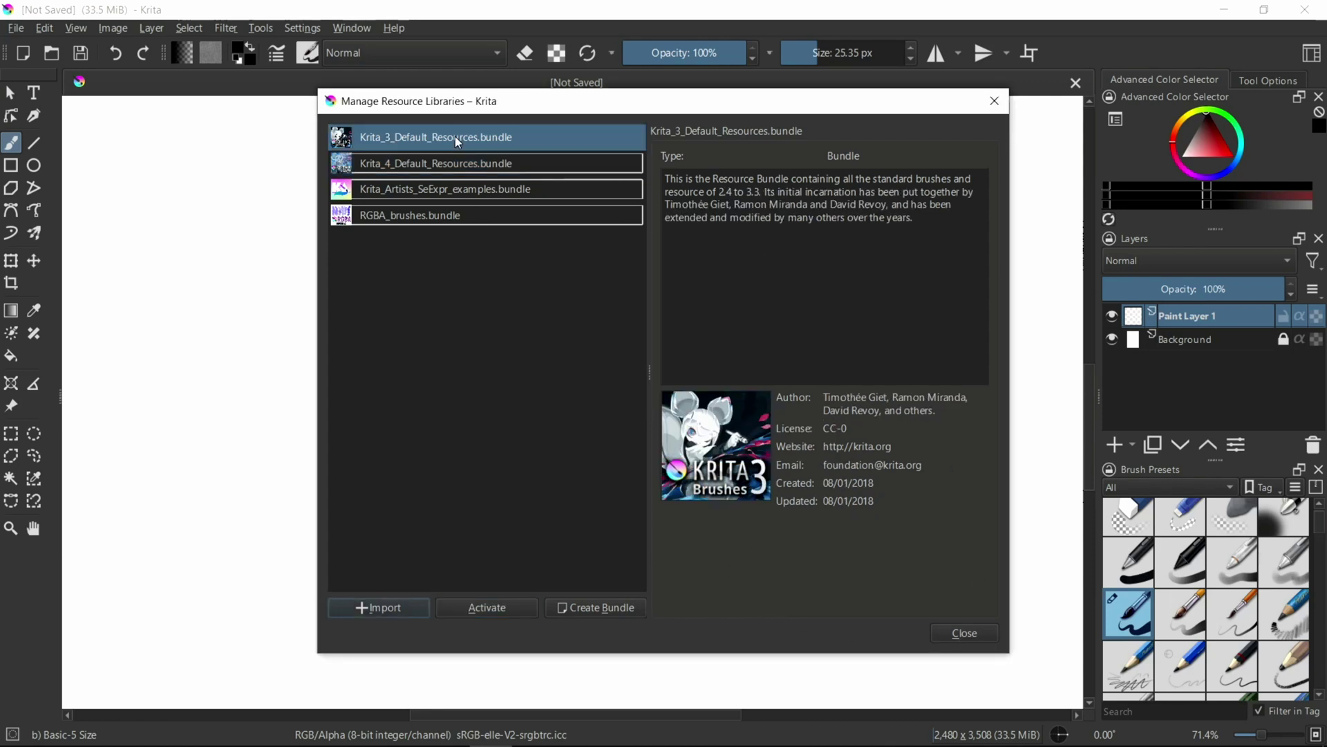
click(493, 608)
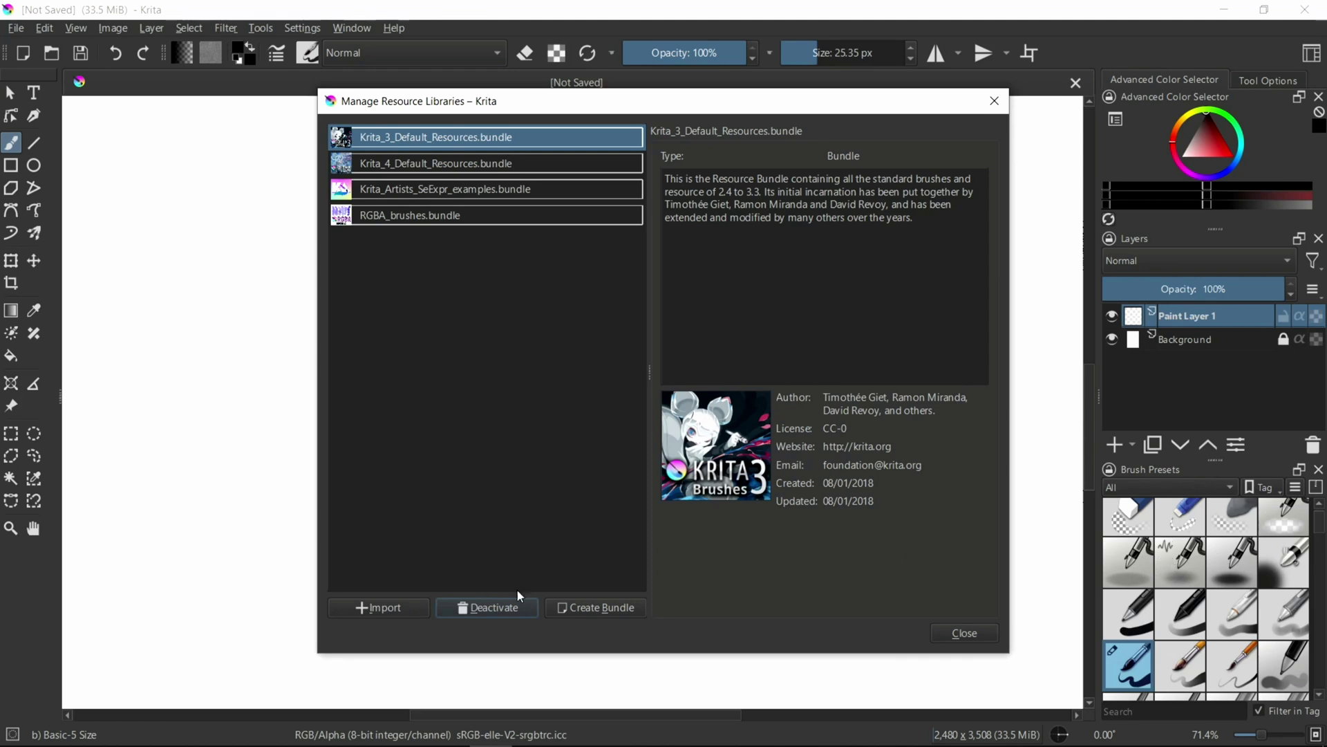
click(952, 633)
Scroll through the now much longer Brush Presets list
scroll(1323, 550, down, 1)
mouse_move(1323, 549)
mouse_down()
mouse_move(1324, 681)
mouse_move(1322, 535)
mouse_up()
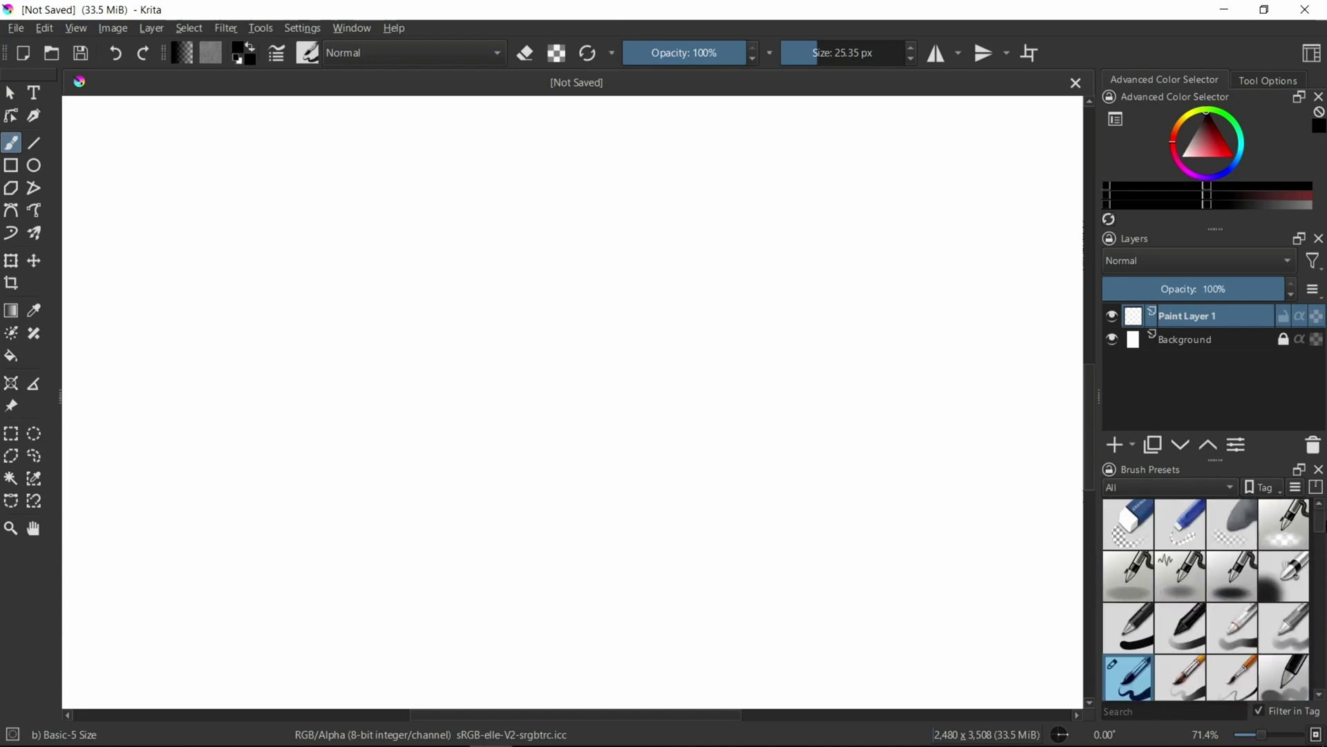
drag(1323, 523, 1323, 672)
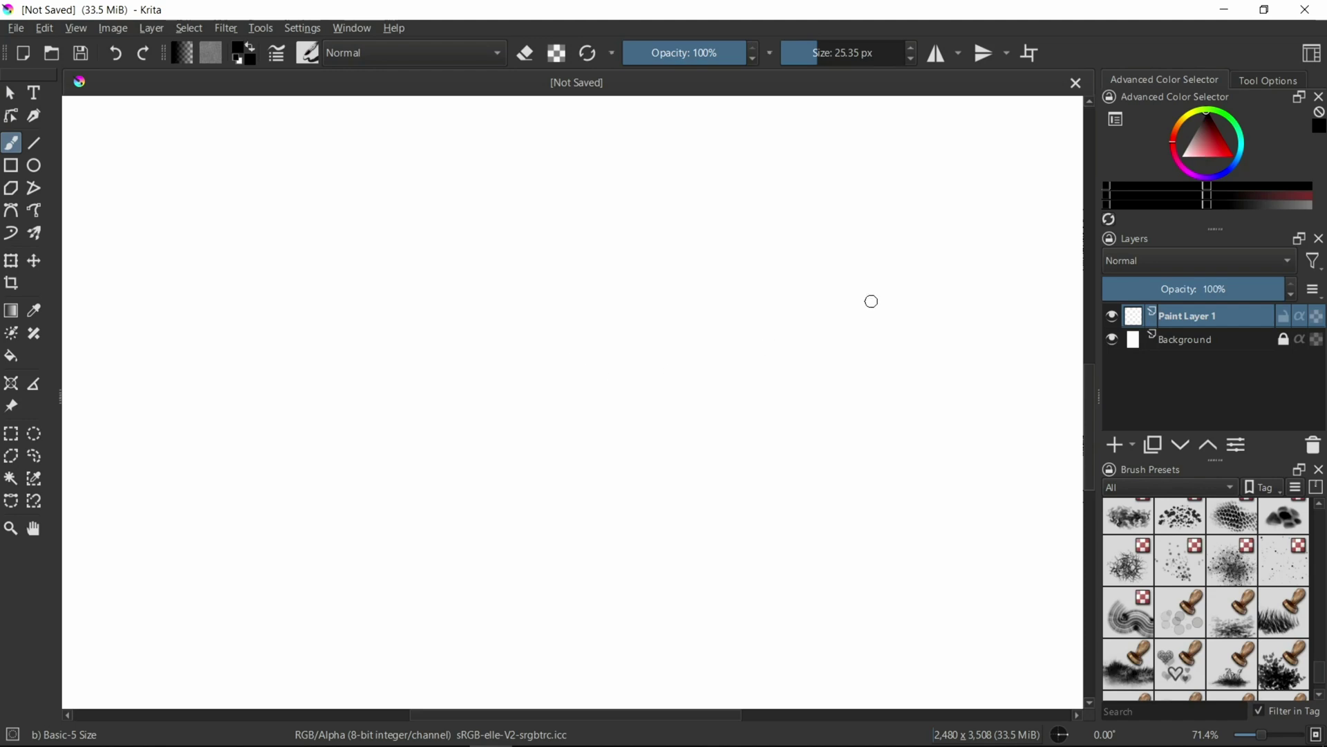
Paint dark red, brown, yellow-green and dark blue test strokes down the canvas
click(1217, 131)
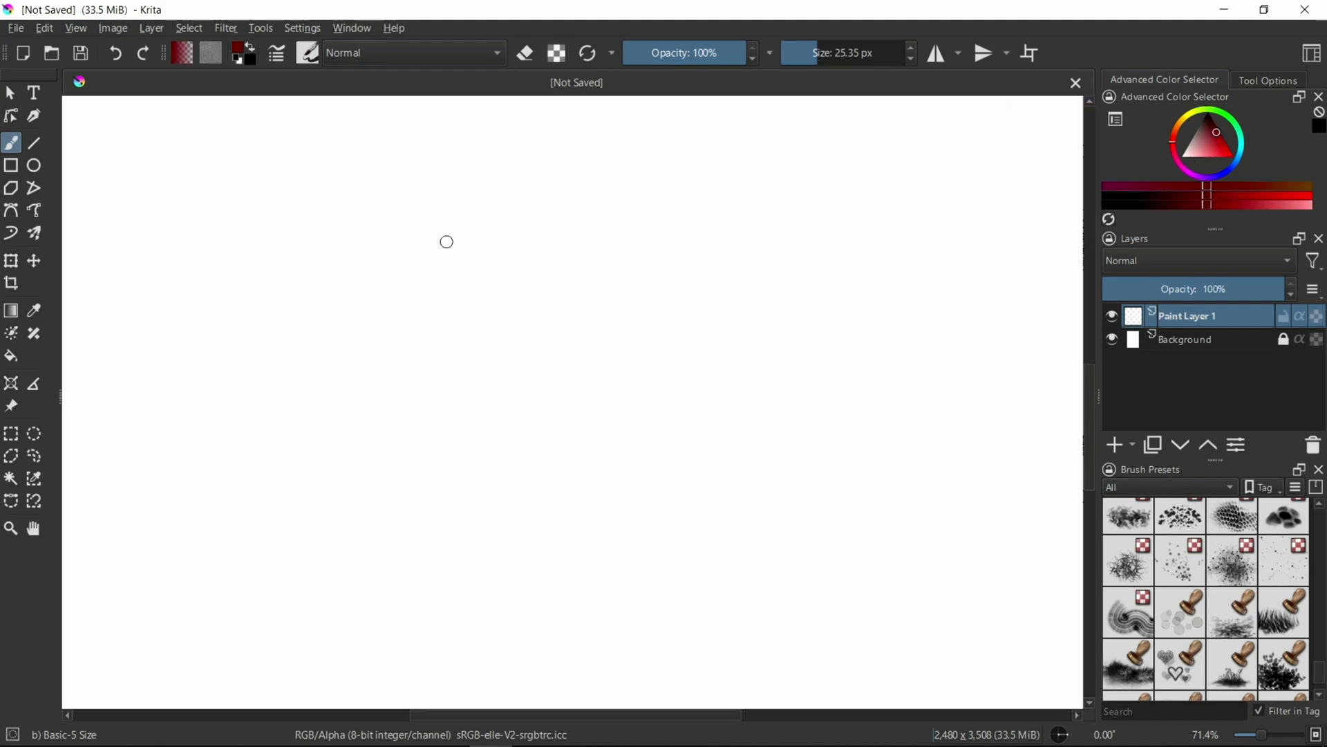
drag(412, 240, 712, 237)
click(1176, 133)
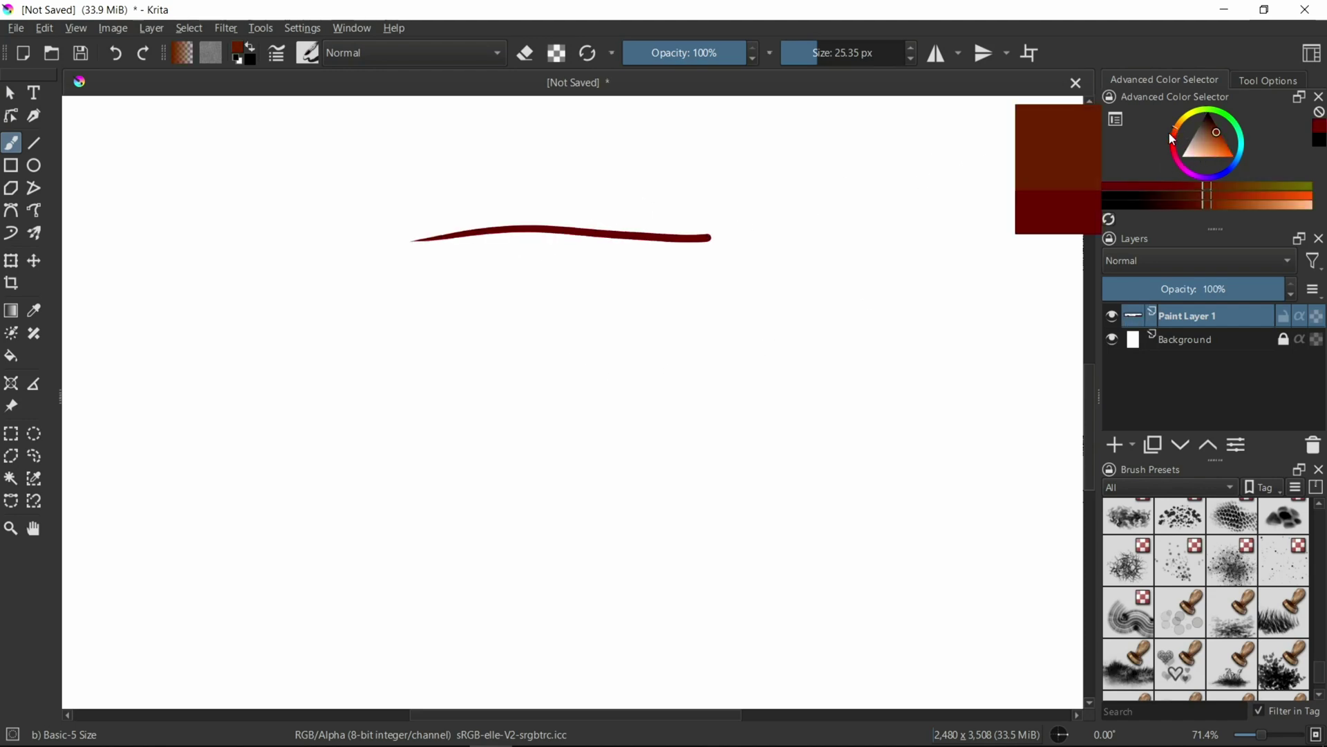
drag(429, 300, 700, 305)
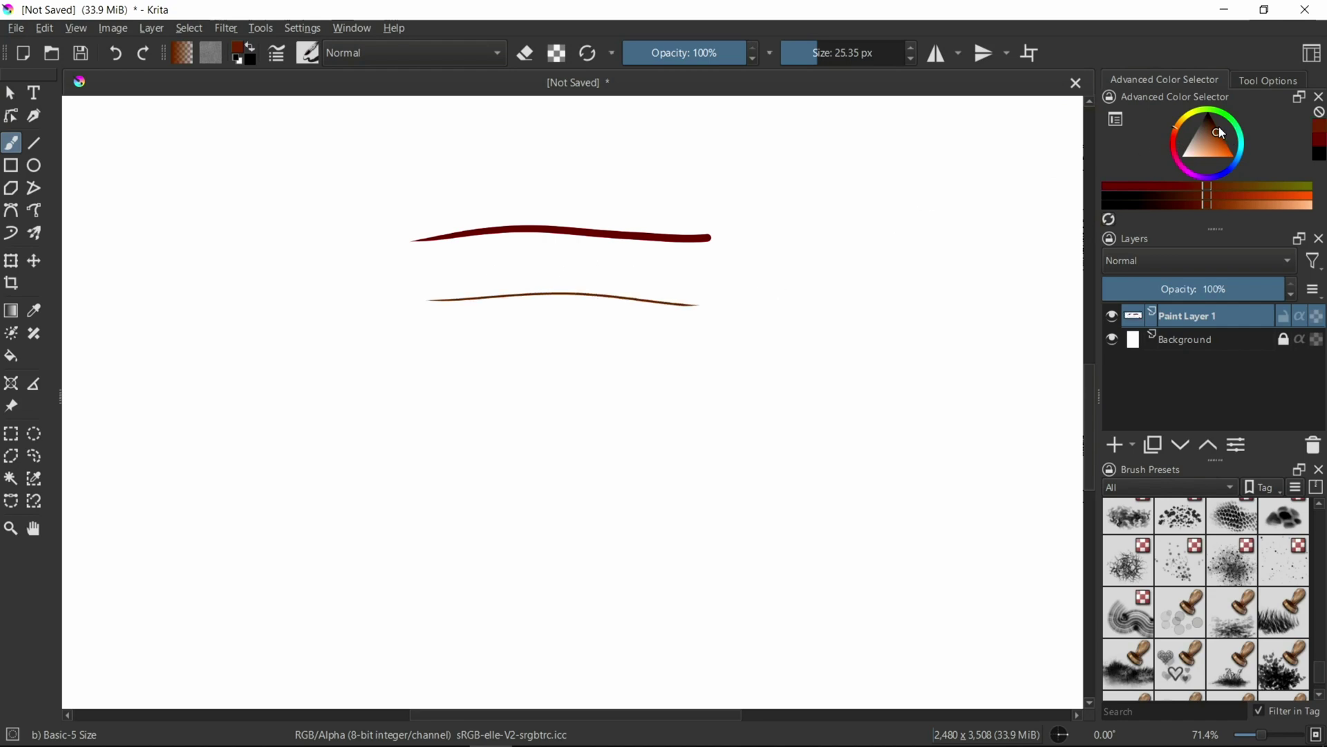
click(1195, 111)
drag(404, 344, 873, 342)
click(1236, 164)
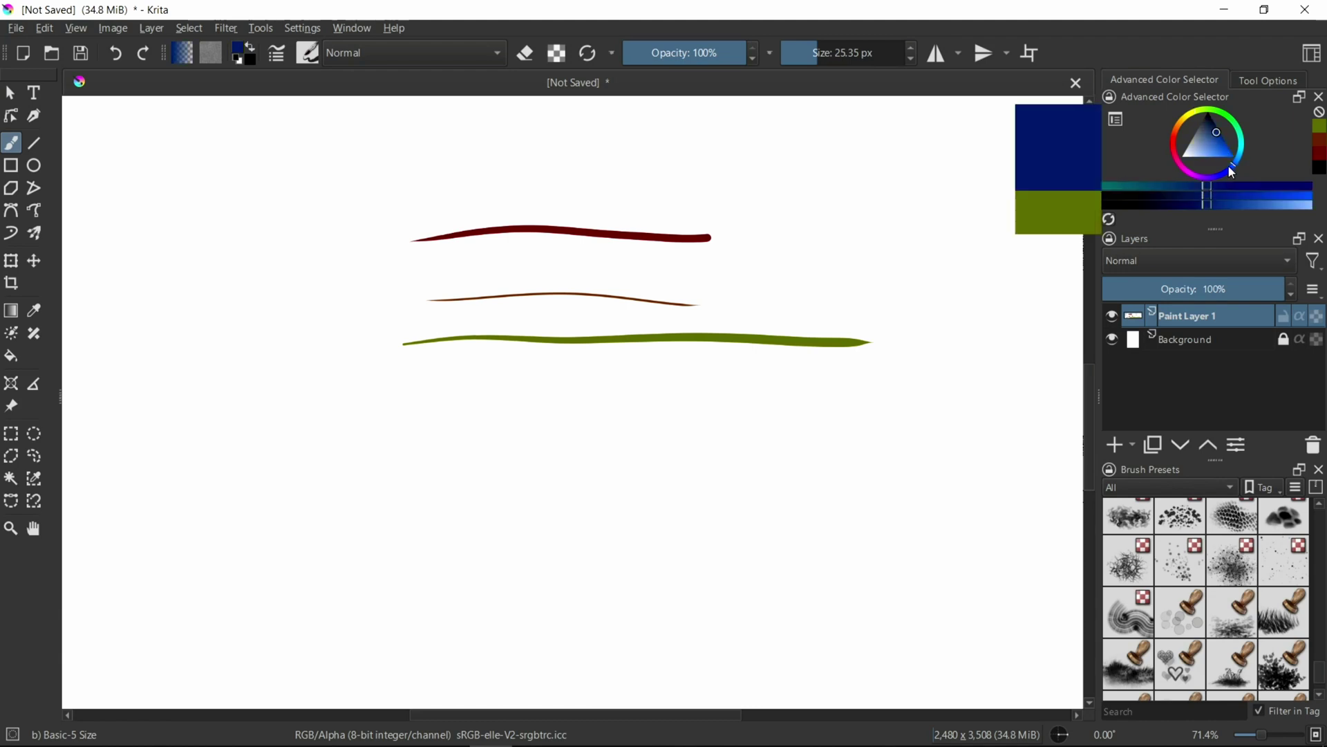
mouse_move(446, 385)
mouse_down()
mouse_move(699, 436)
mouse_move(932, 422)
mouse_up()
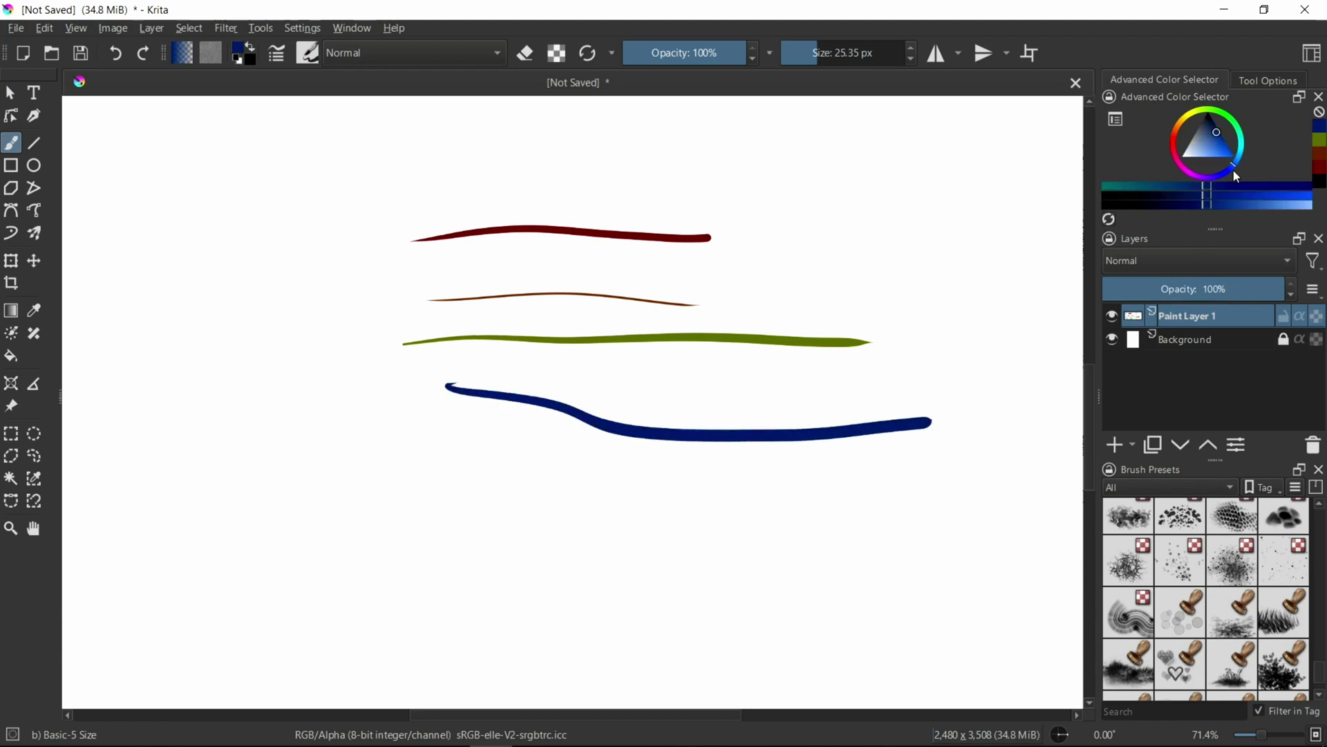
Add brown, teal and green strokes lower on the canvas
click(1178, 129)
drag(421, 474, 857, 512)
click(1243, 146)
drag(298, 317, 884, 283)
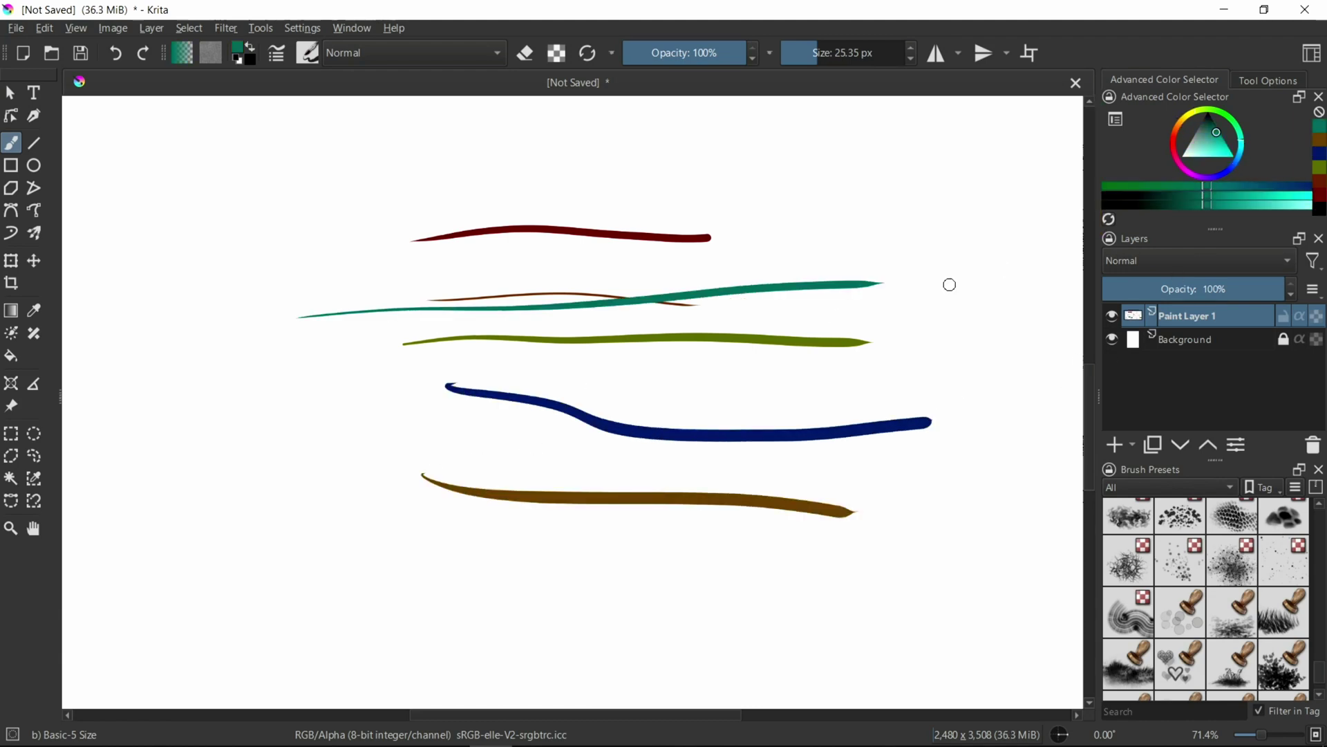
click(1128, 187)
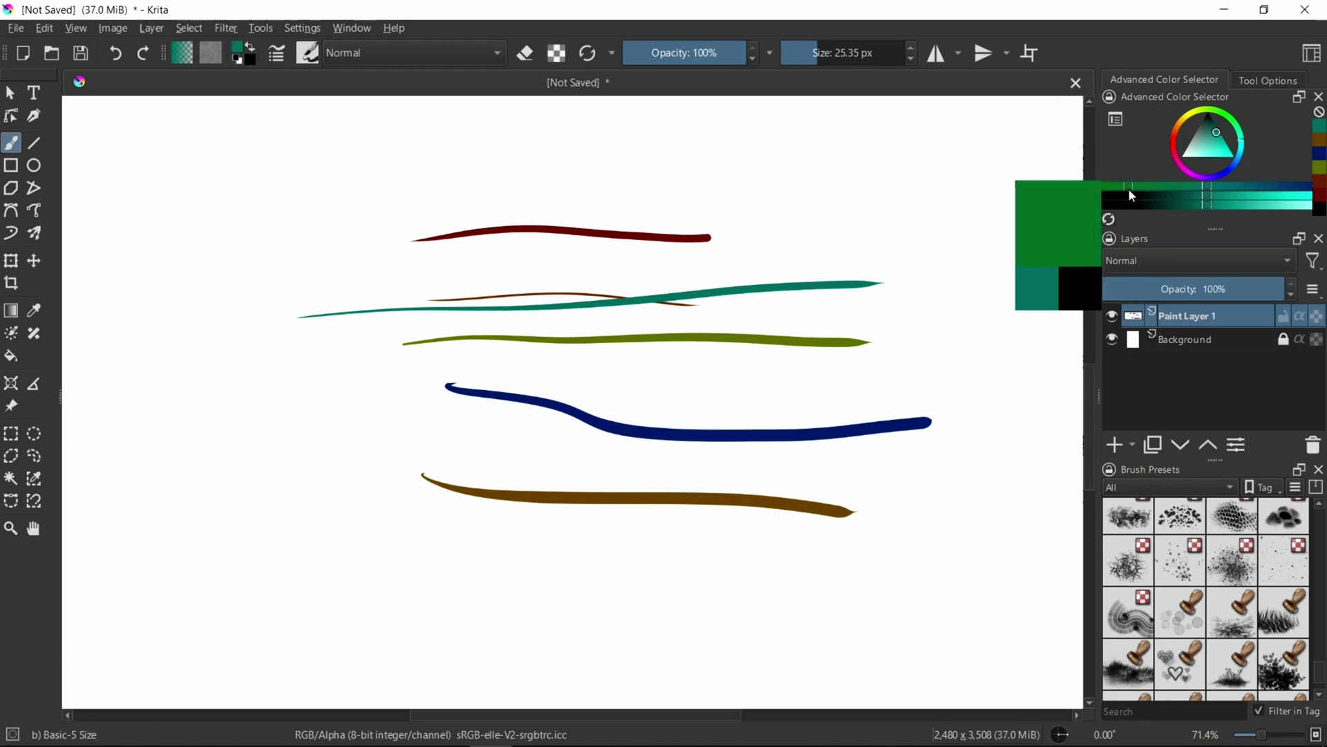
drag(327, 548, 774, 552)
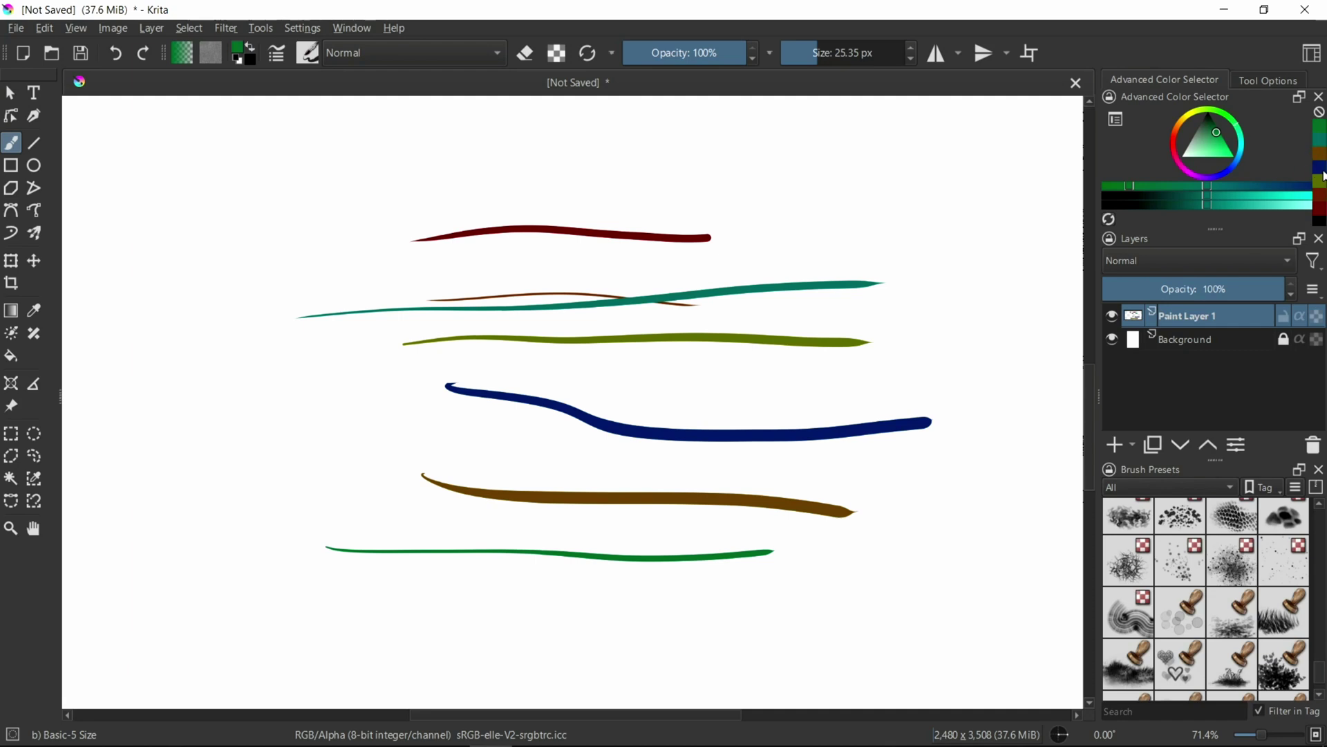
click(1115, 120)
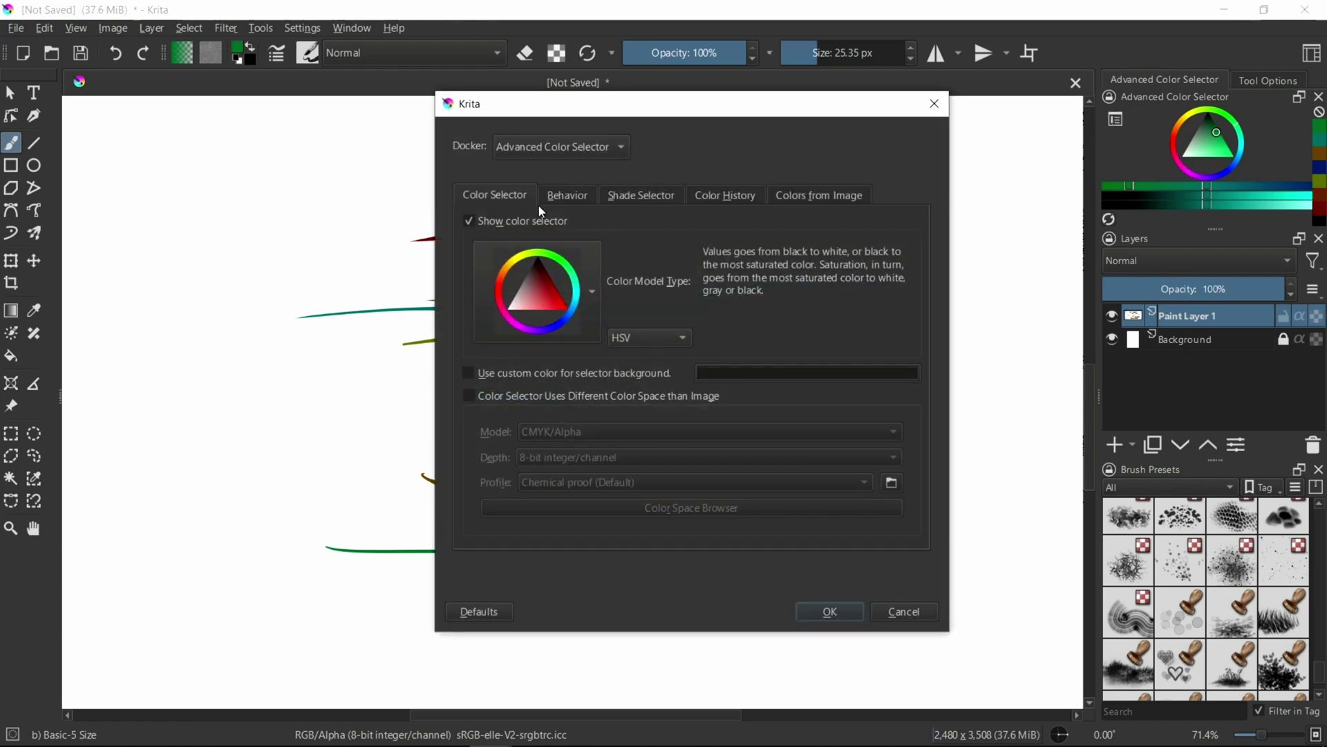
click(725, 196)
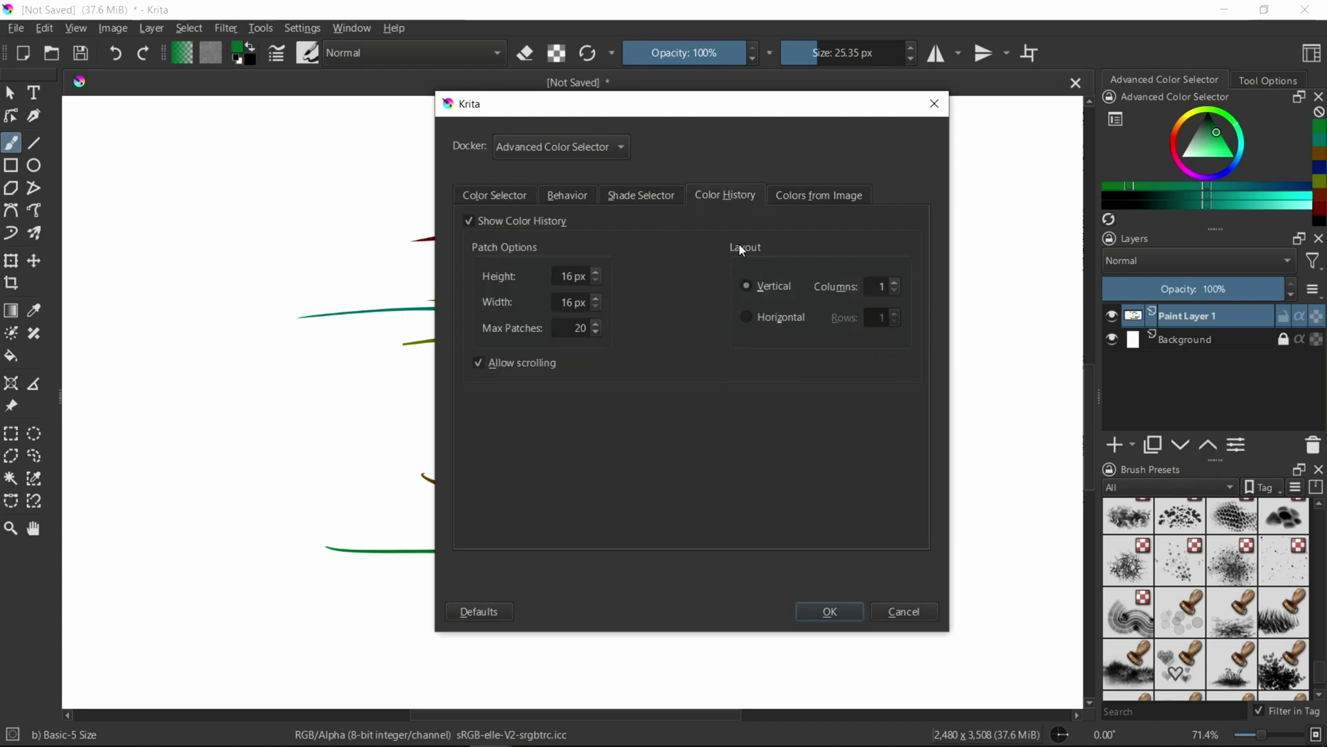
click(857, 608)
Paint a light green stroke, a lavender stroke and two teal strokes near the top
click(1204, 149)
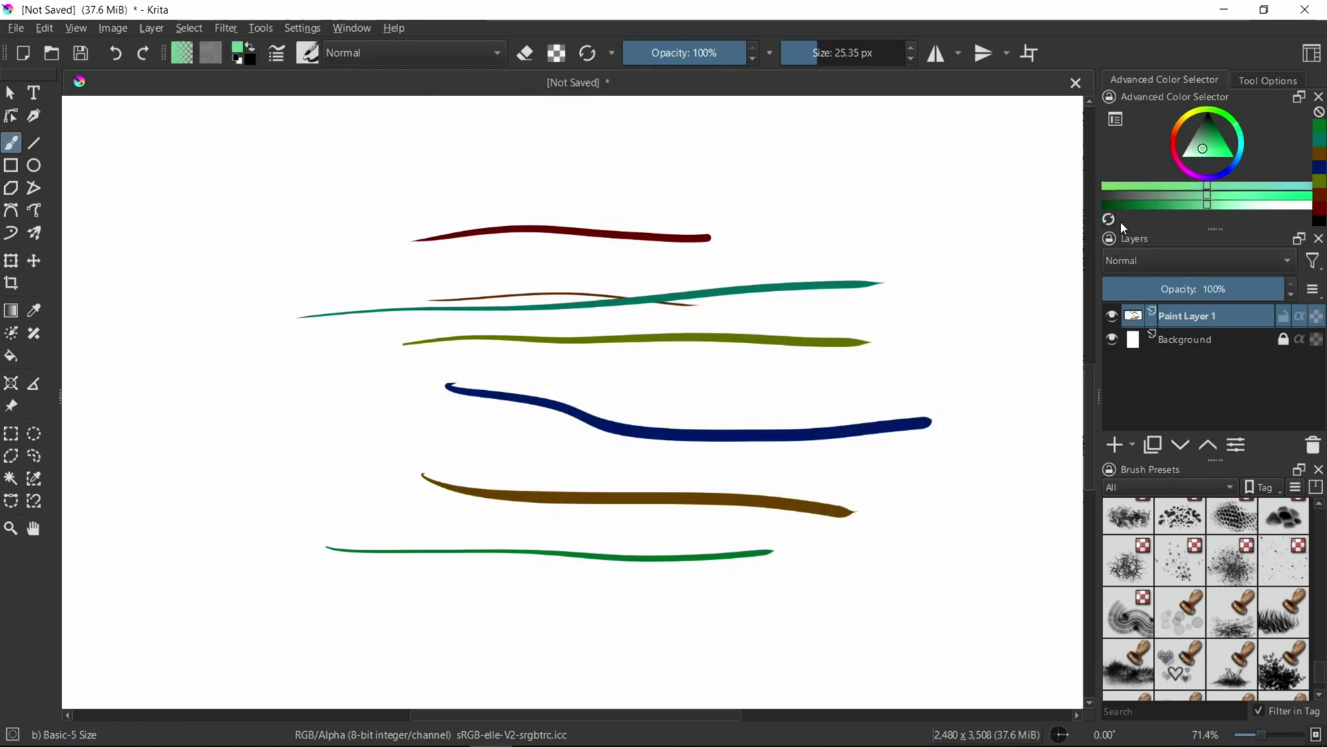
drag(623, 379, 931, 369)
click(1231, 168)
drag(611, 408, 859, 400)
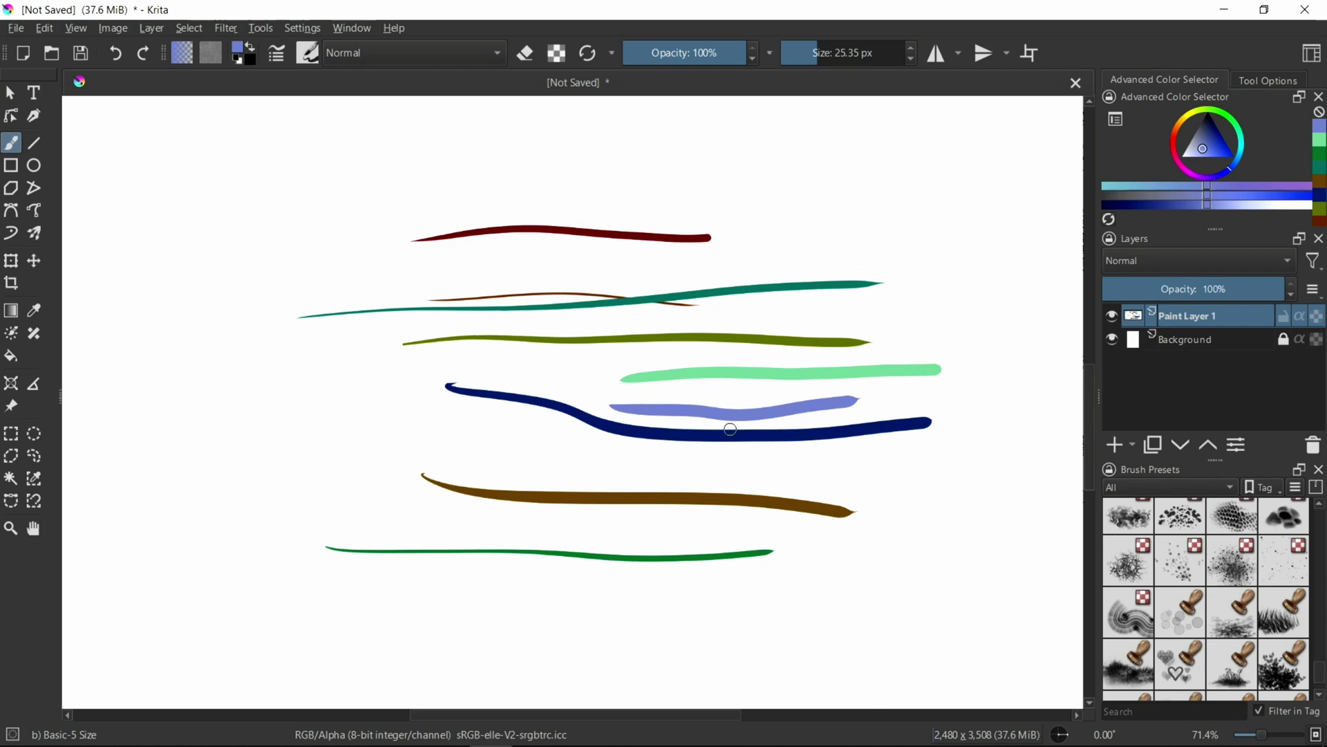
click(1320, 171)
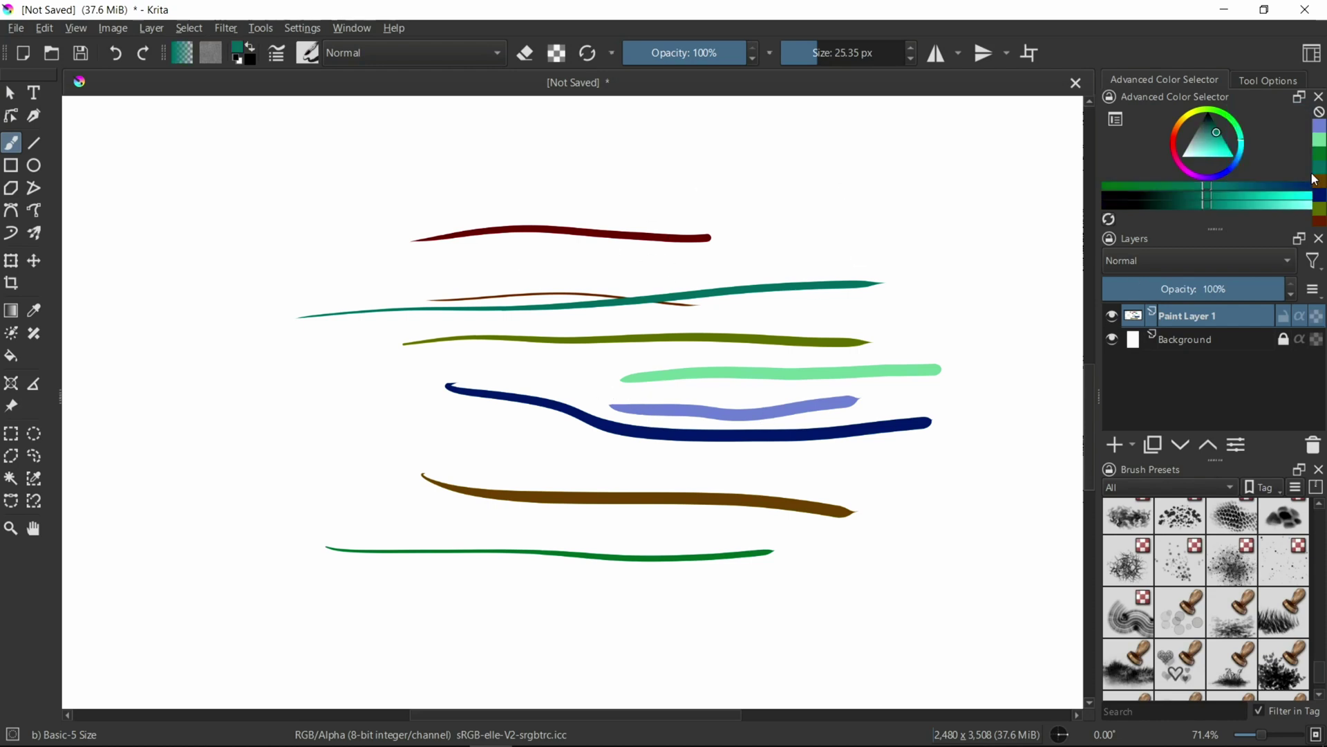
drag(666, 192, 914, 216)
drag(735, 258, 941, 263)
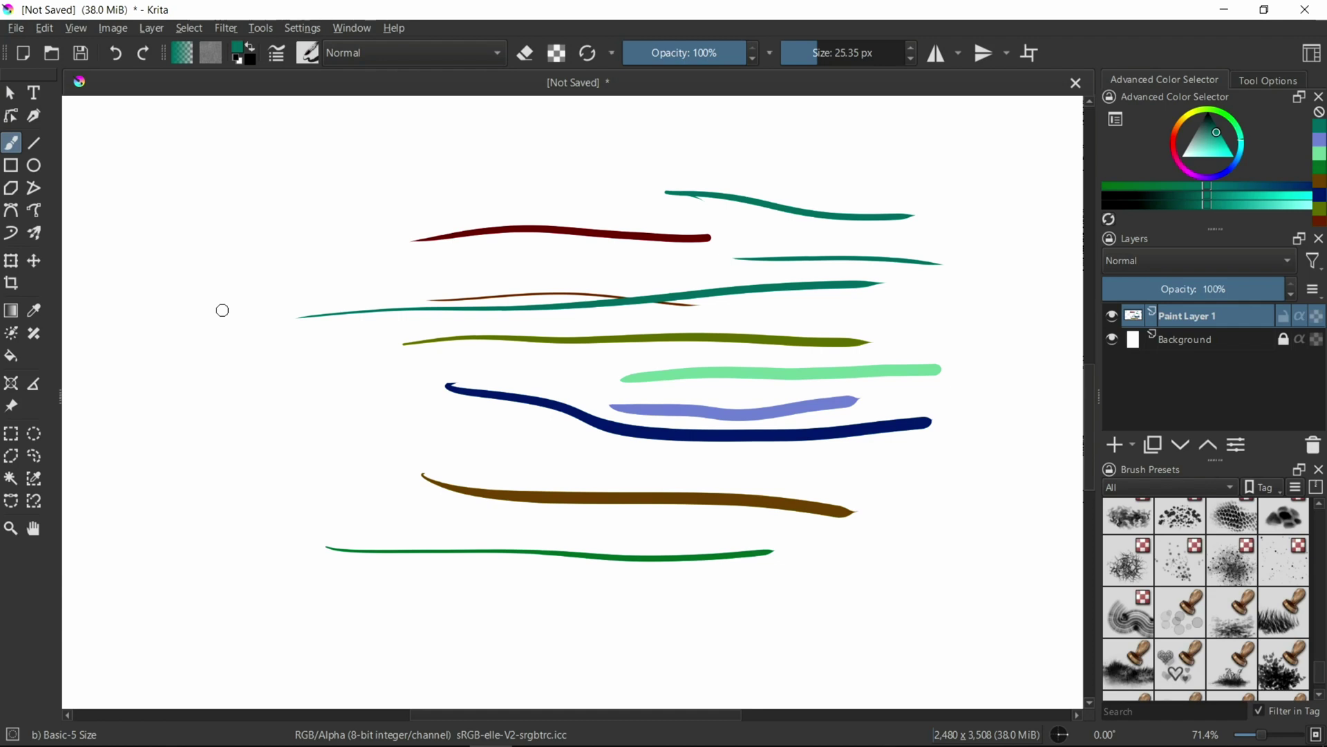
Set Multiple Document Mode to Subwindows in Configure Krita's Window preferences
click(302, 28)
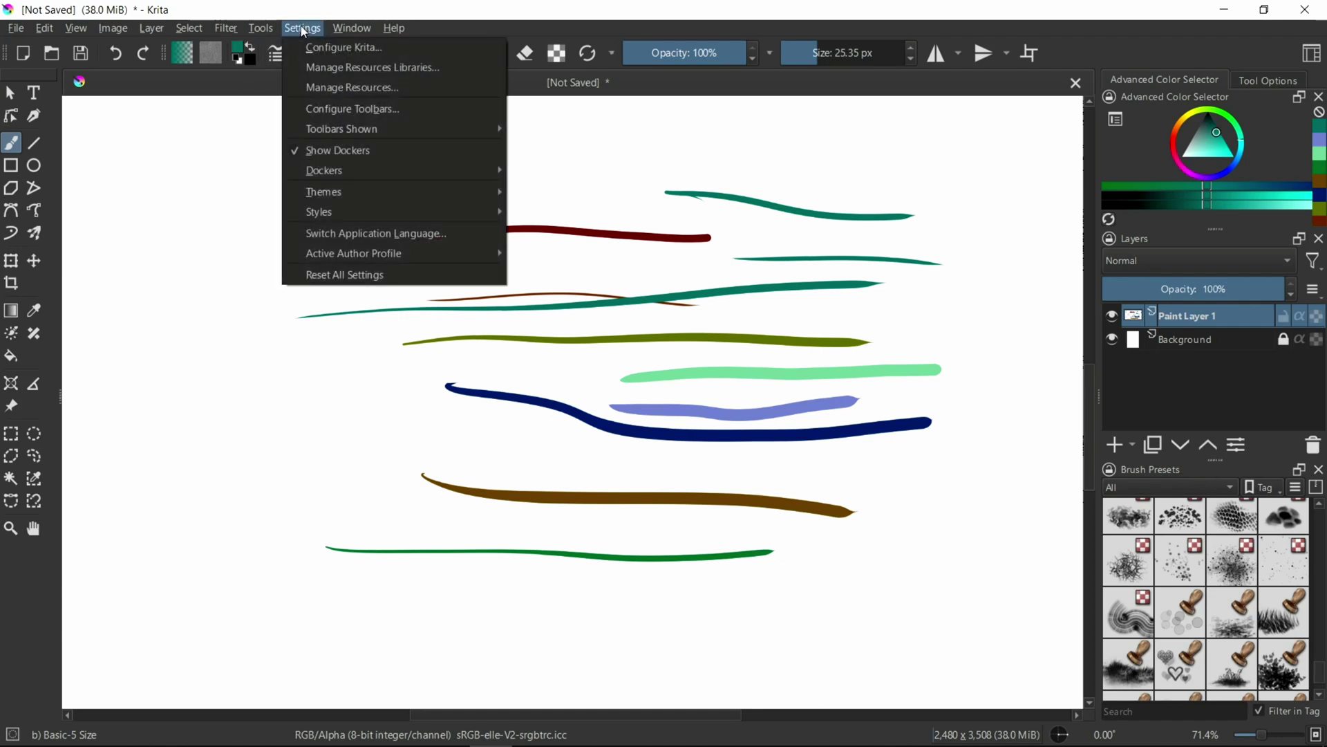
click(331, 49)
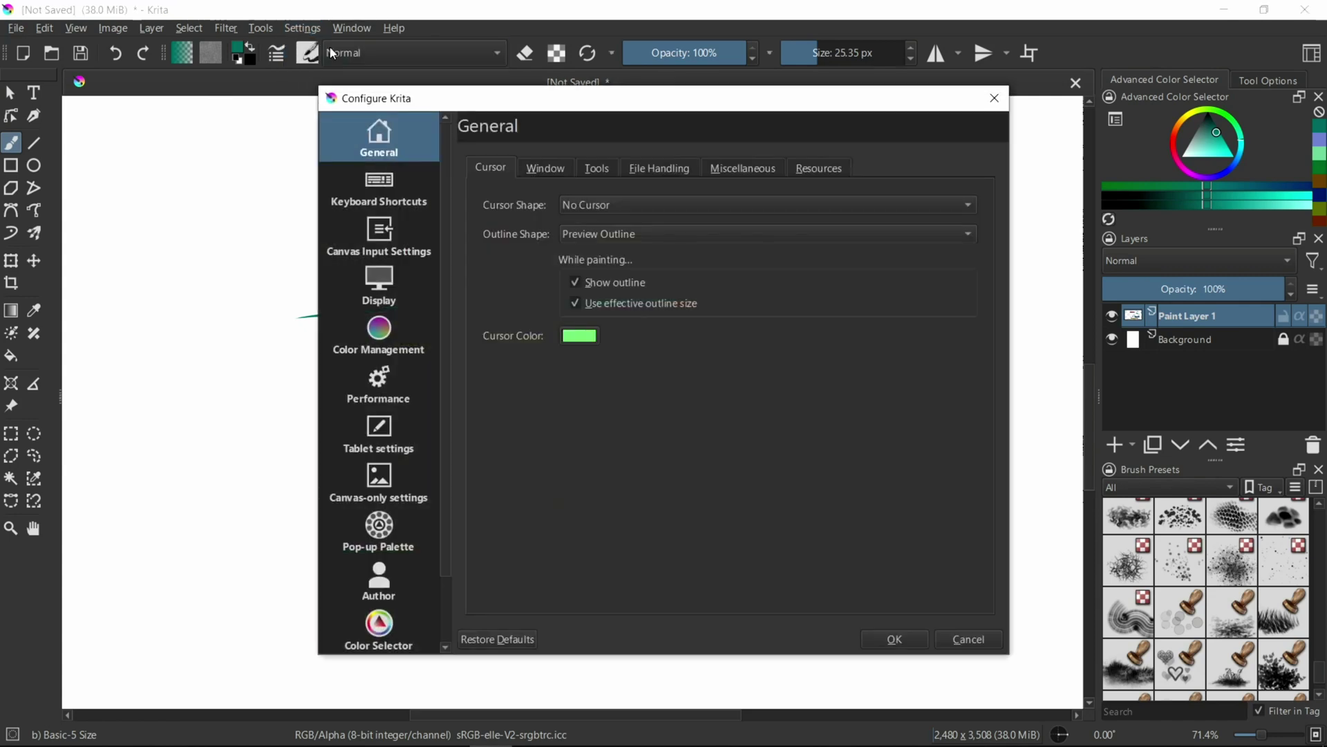
click(556, 172)
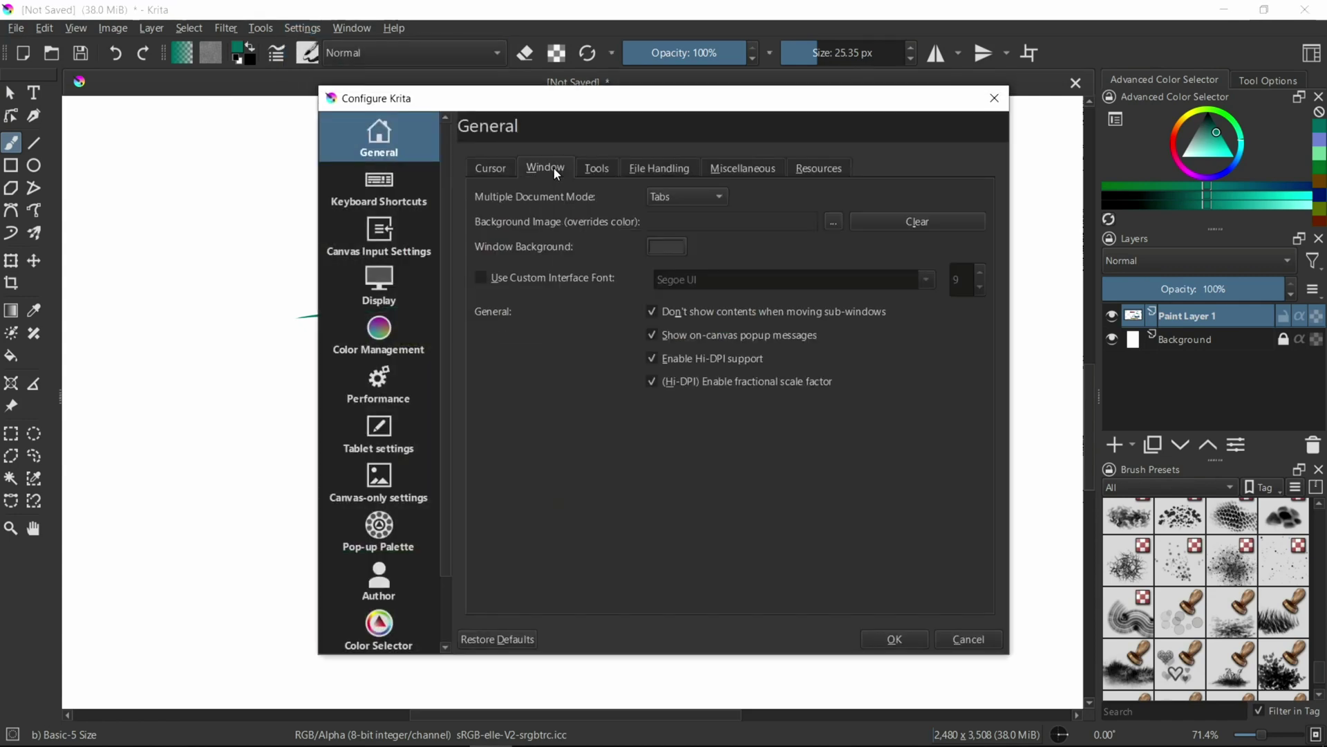
click(674, 199)
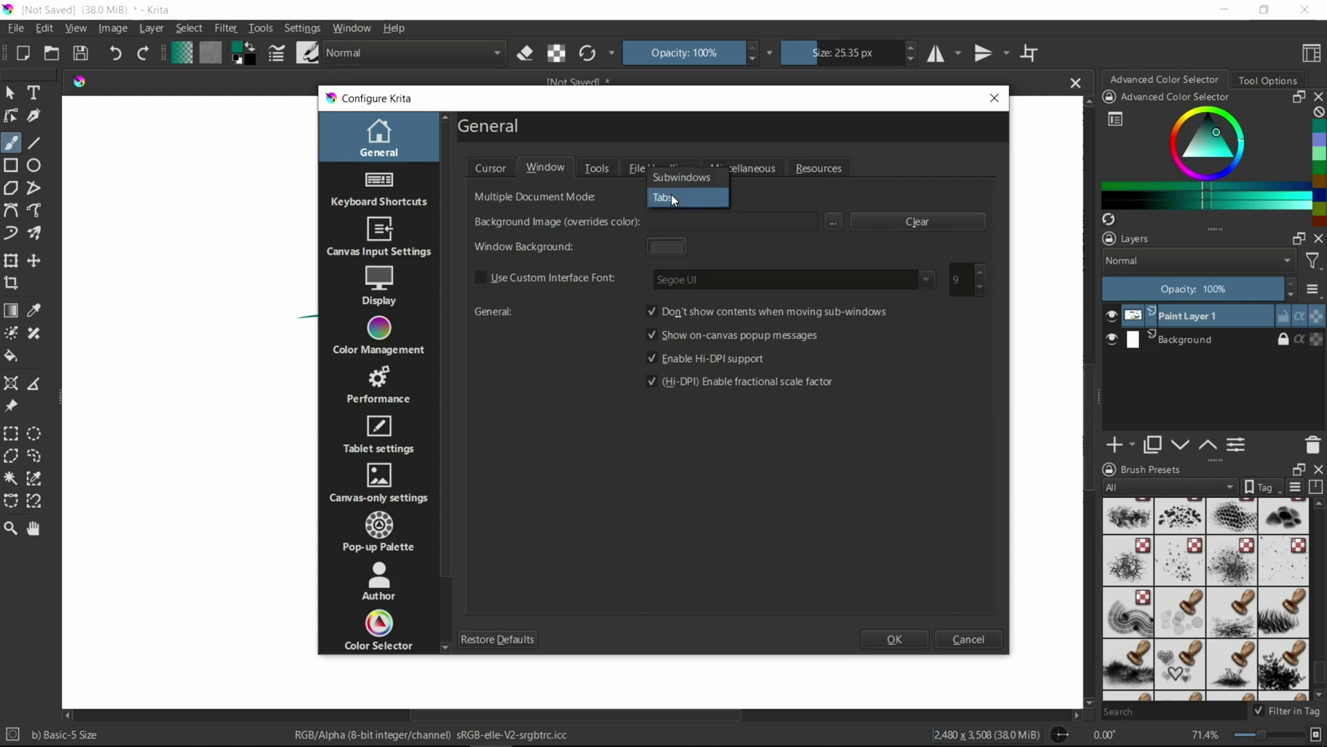
click(681, 177)
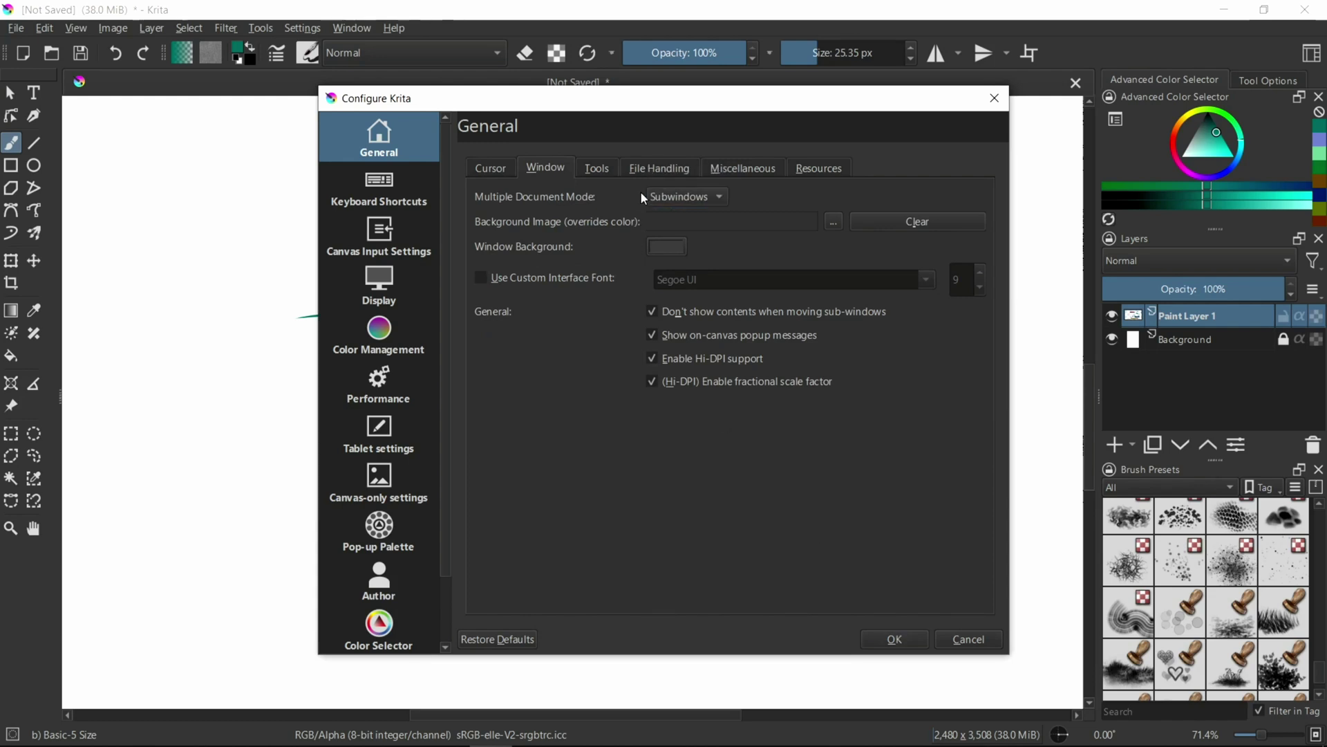
click(911, 637)
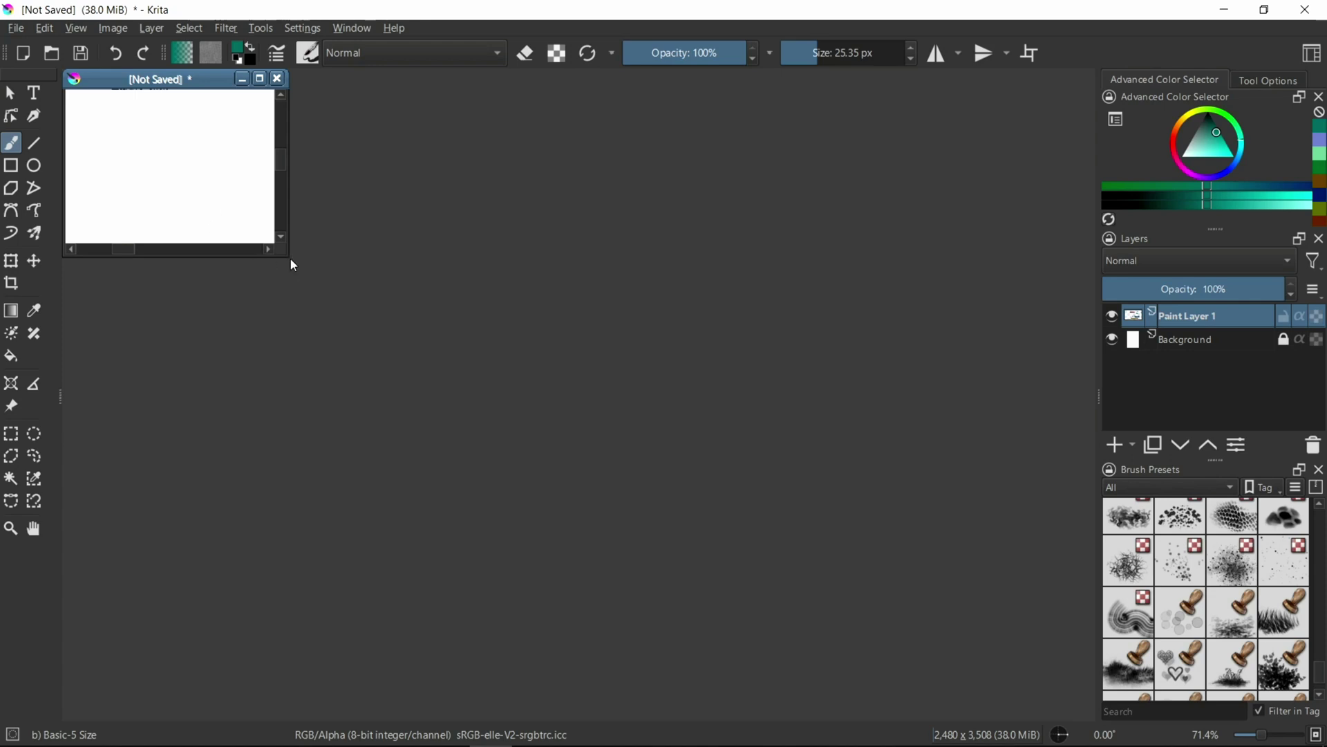
Enlarge the canvas subwindow, move it right, and zoom and pan so all test strokes show
drag(289, 258, 669, 719)
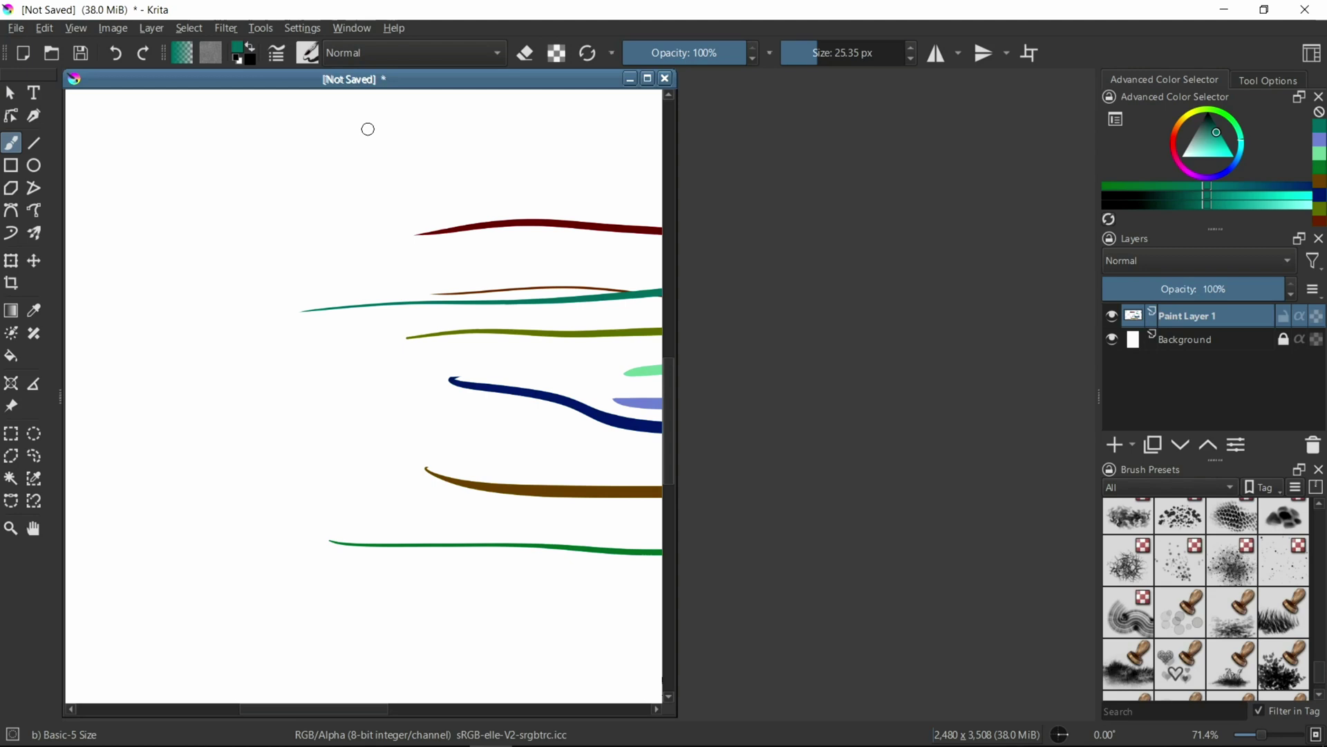
drag(423, 88, 827, 87)
scroll(679, 385, up, 1)
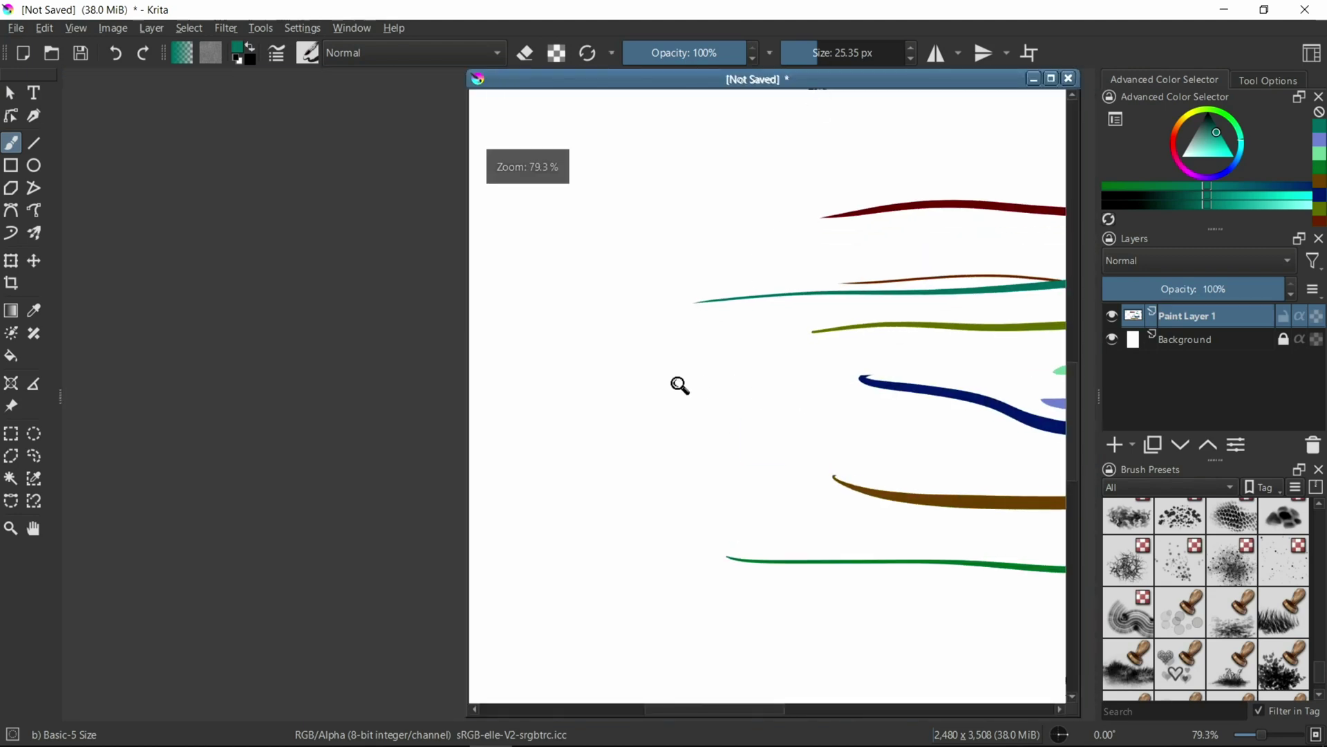
drag(679, 385, 566, 376)
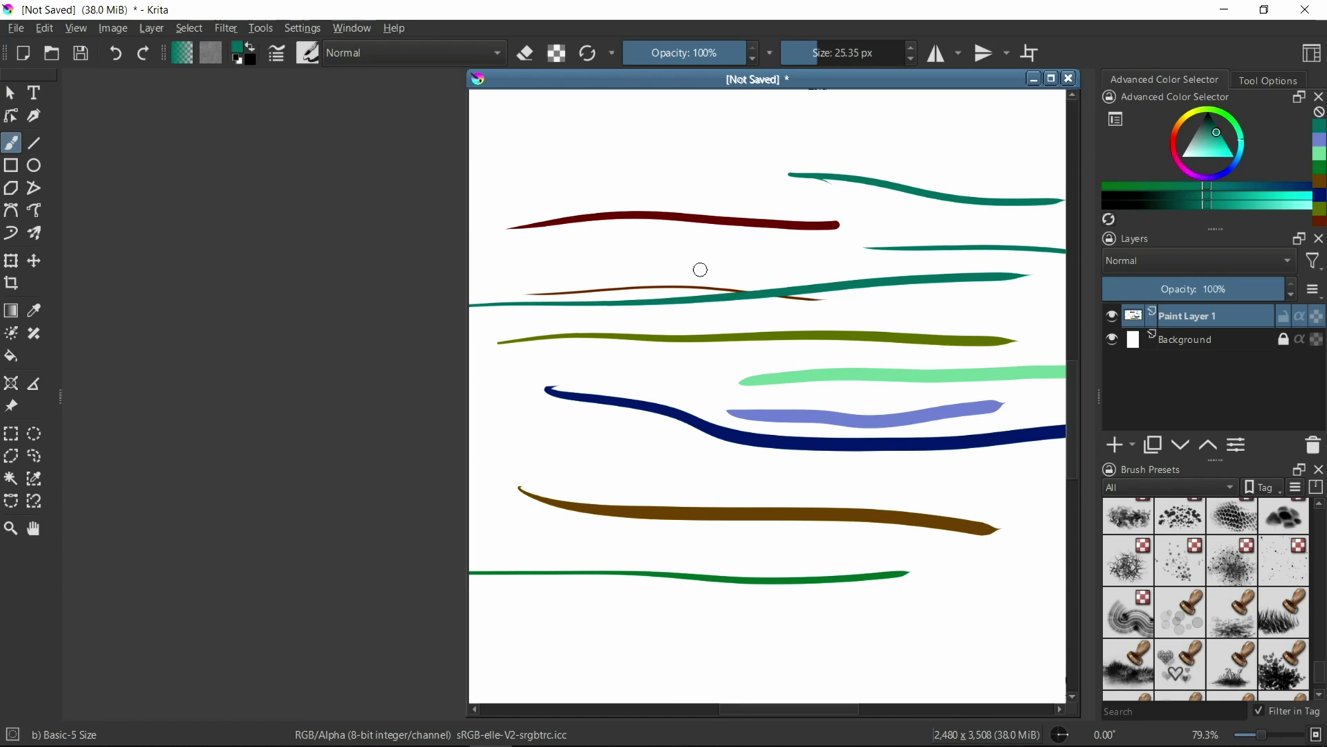
Open the portrait jpg photo from the Desktop and enlarge its subwindow beside the canvas
click(16, 29)
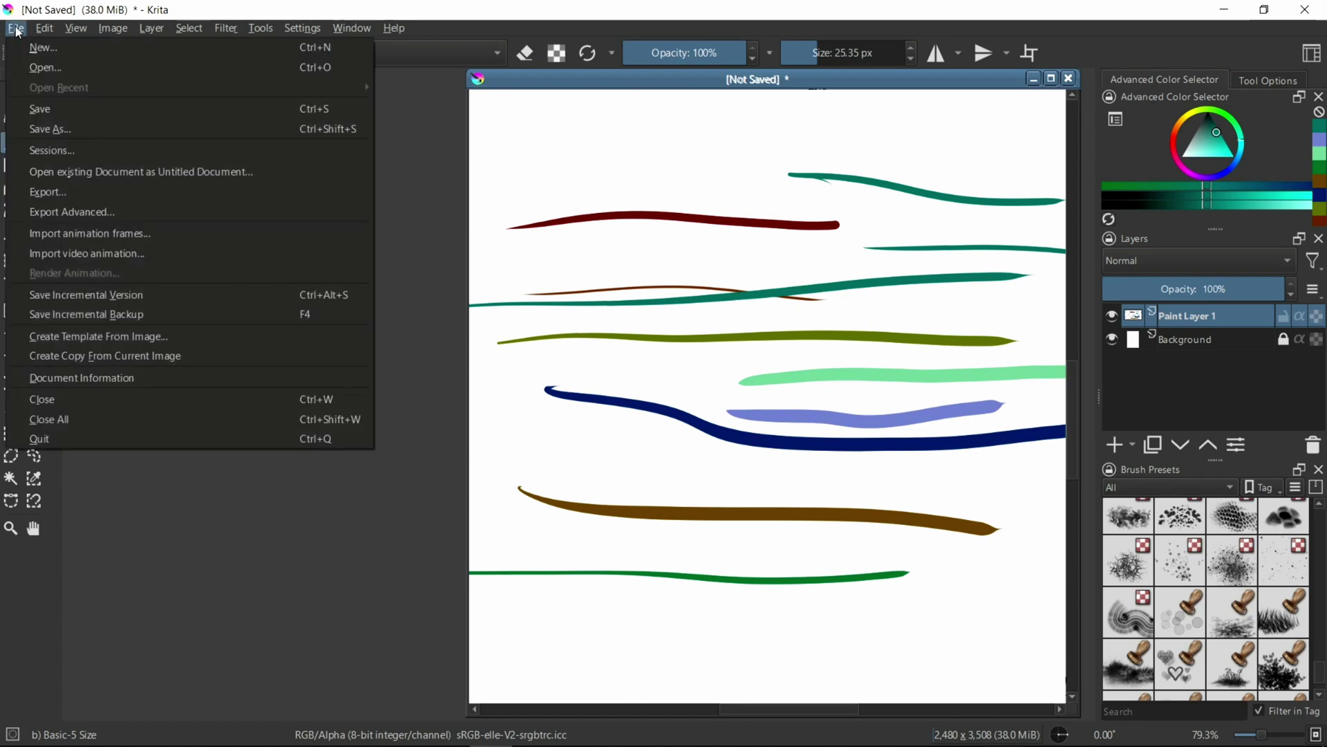
click(39, 69)
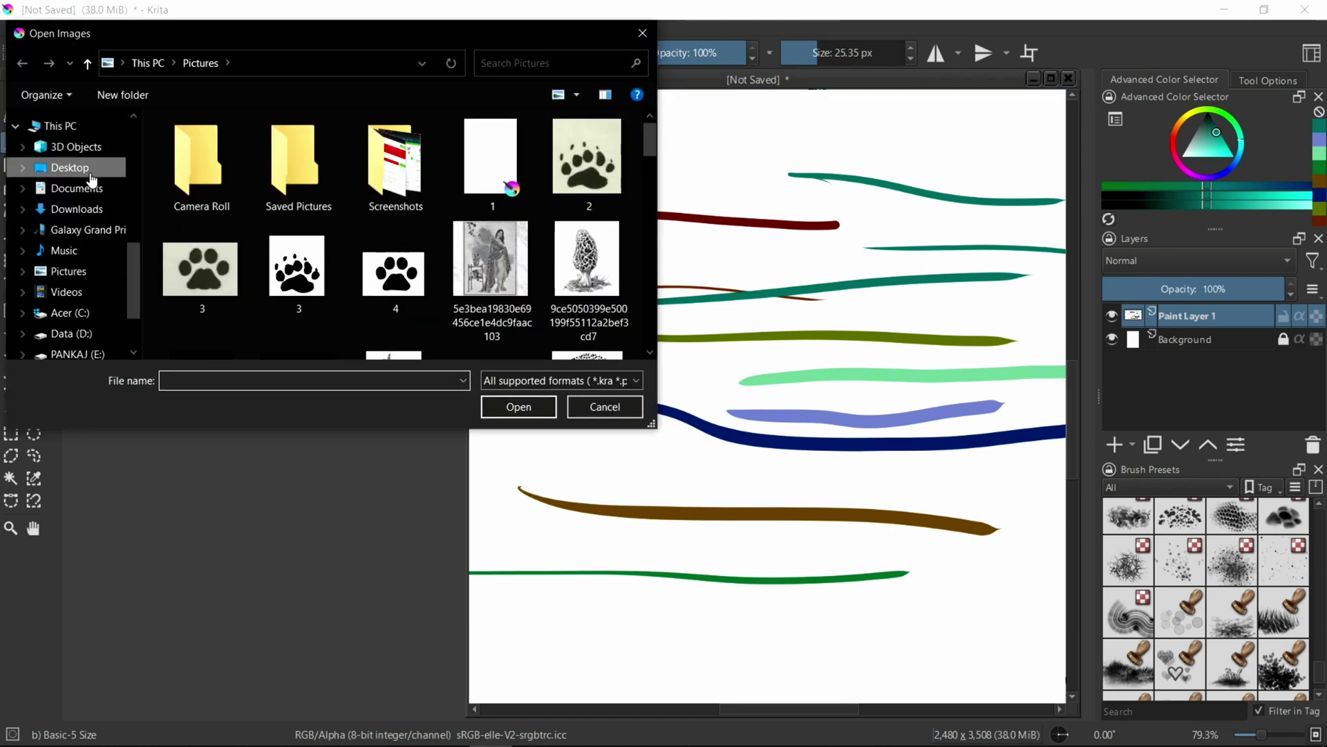
click(90, 173)
click(303, 195)
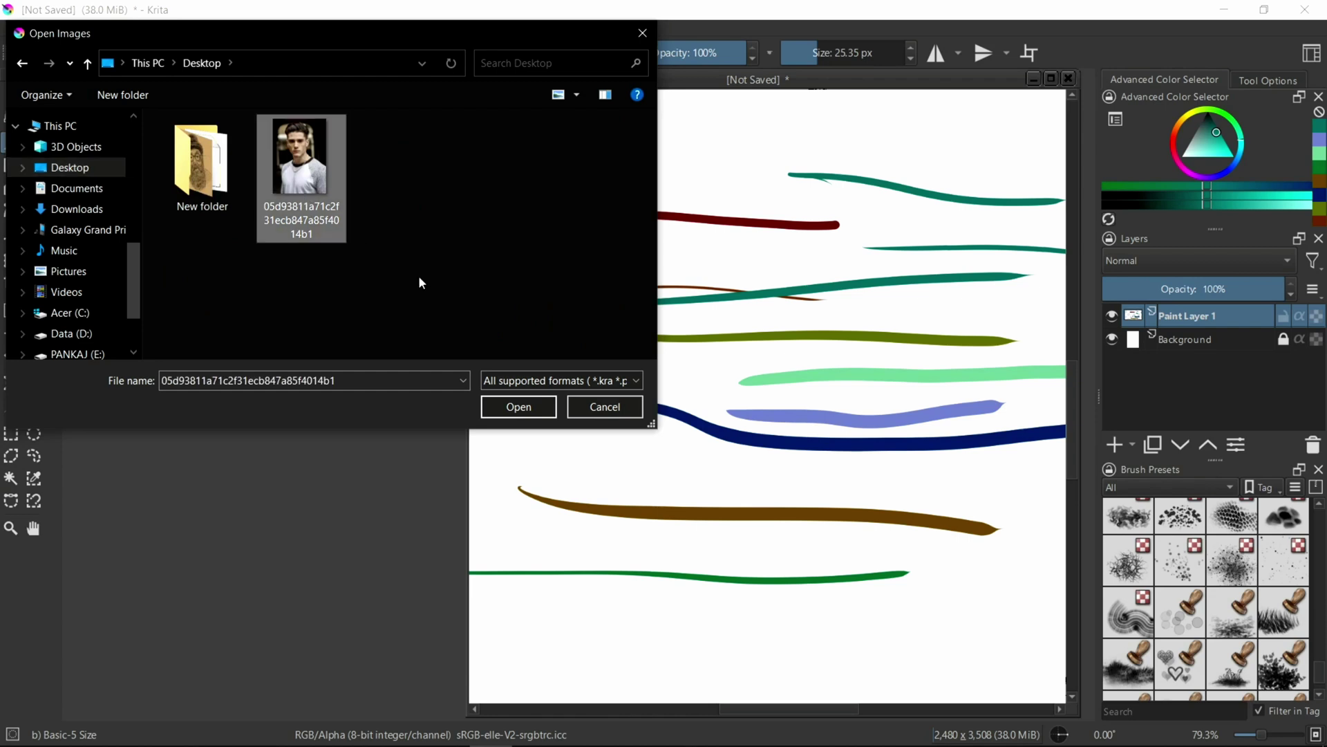
click(527, 410)
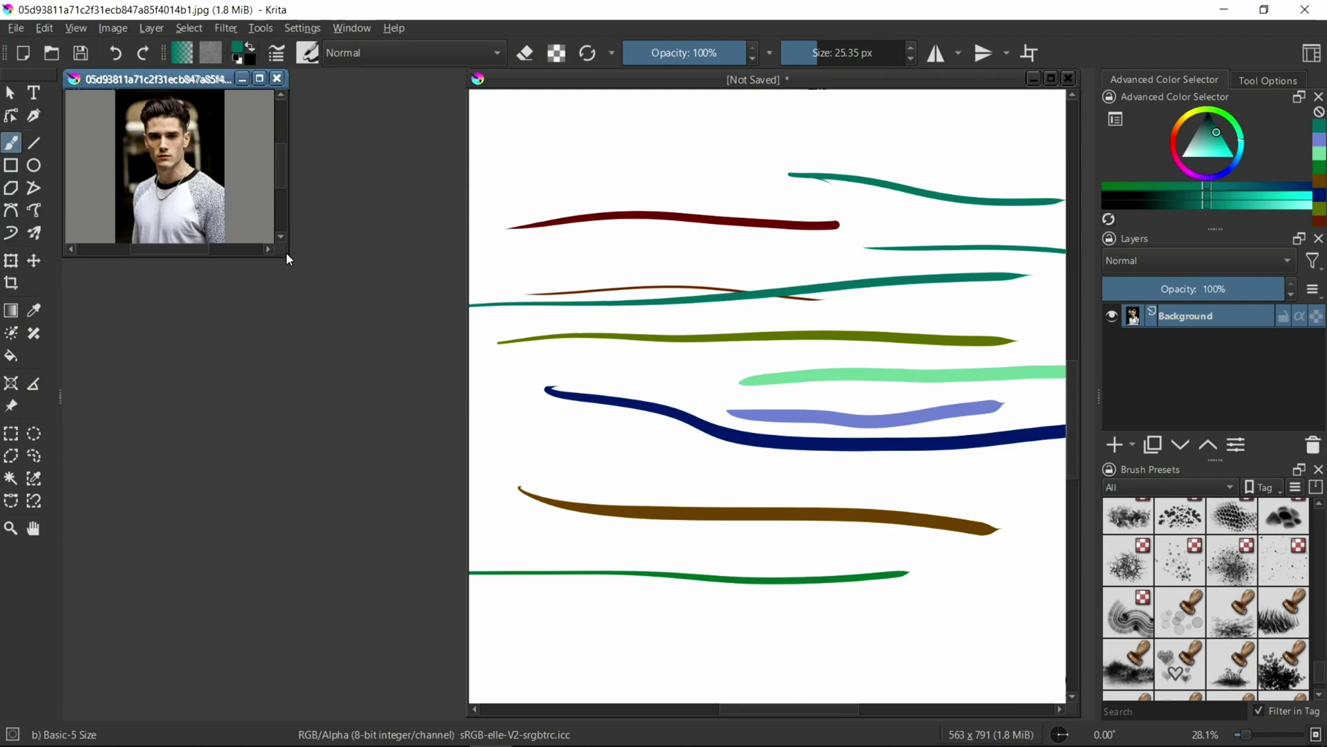
drag(289, 258, 456, 706)
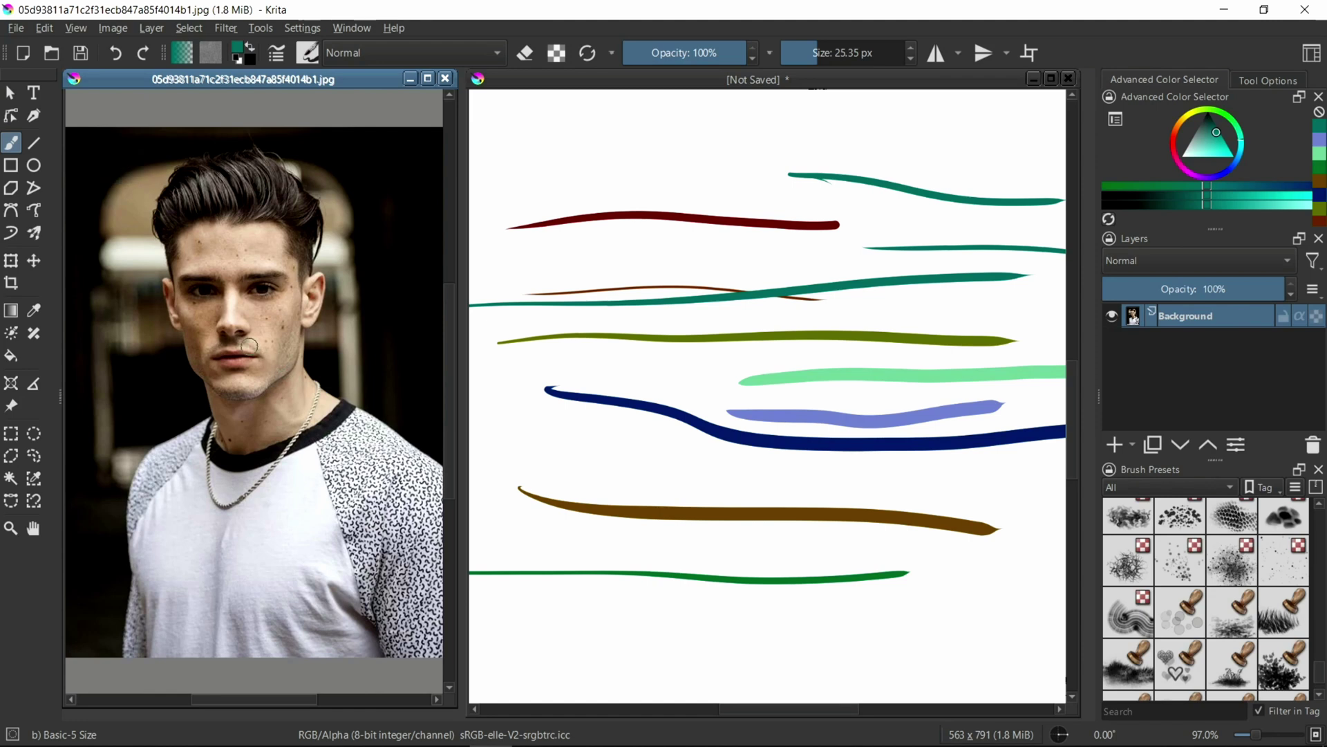